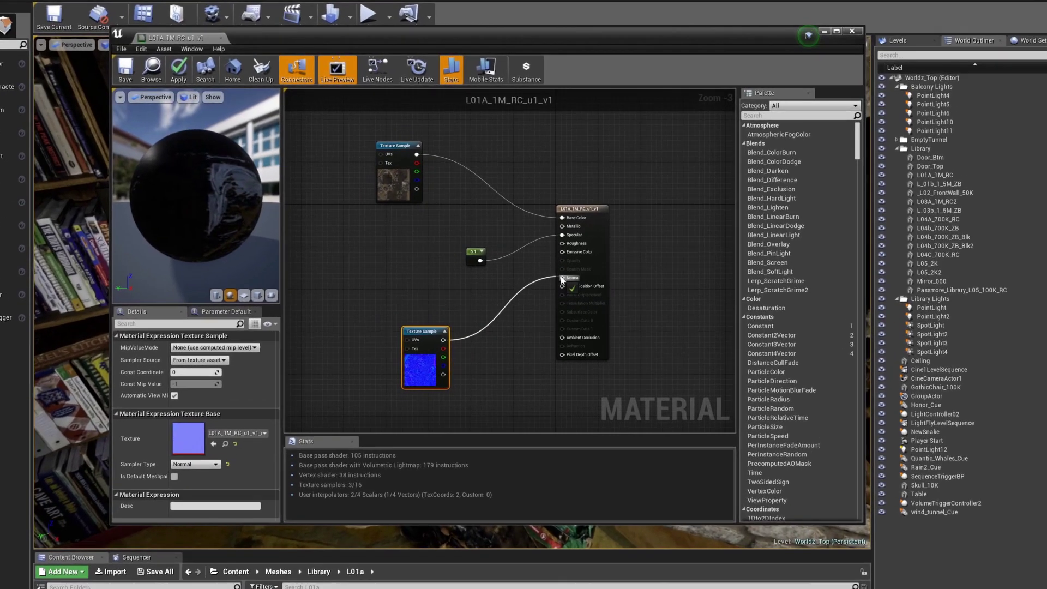
- Connect the normal Texture Sample's RGB output to the shelf material's Normal input
left_click_drag(562, 280, 562, 278)
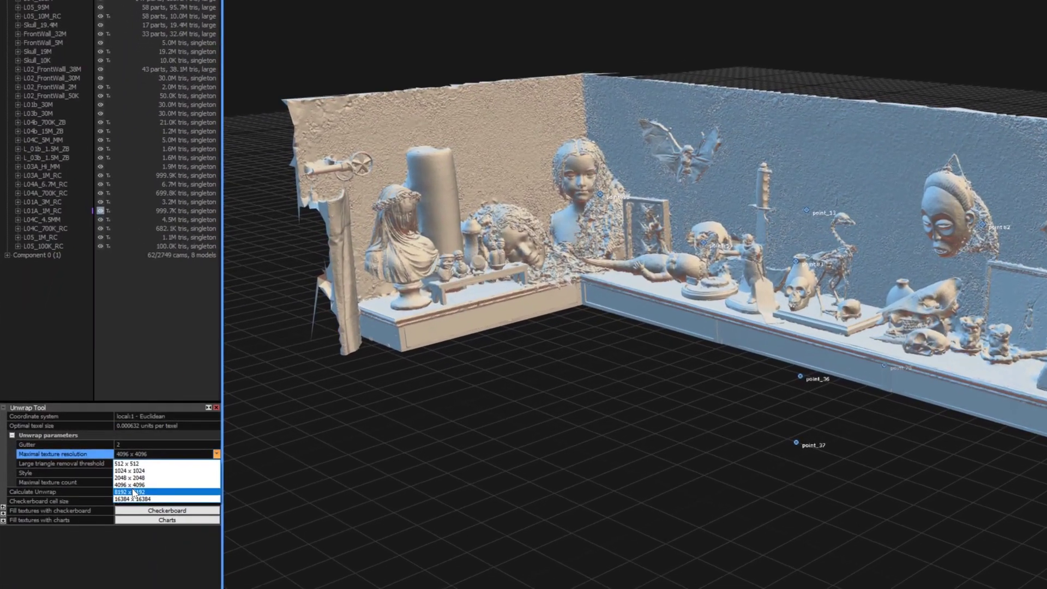
- Set the unwrap's maximal texture resolution to 8192 x 8192 and maximal texture count to 5
left_click(95, 473)
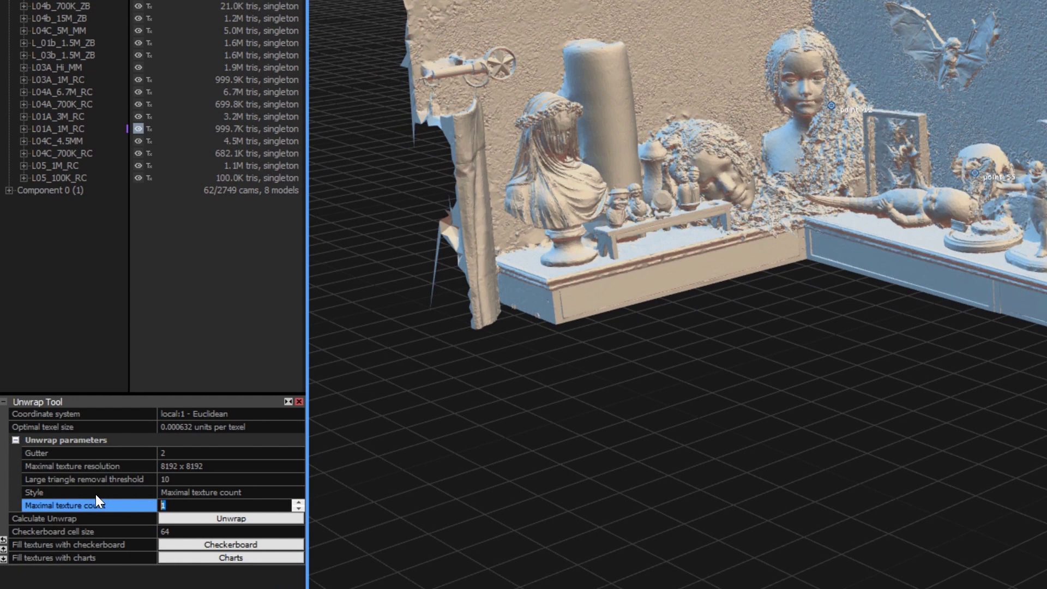
type("5")
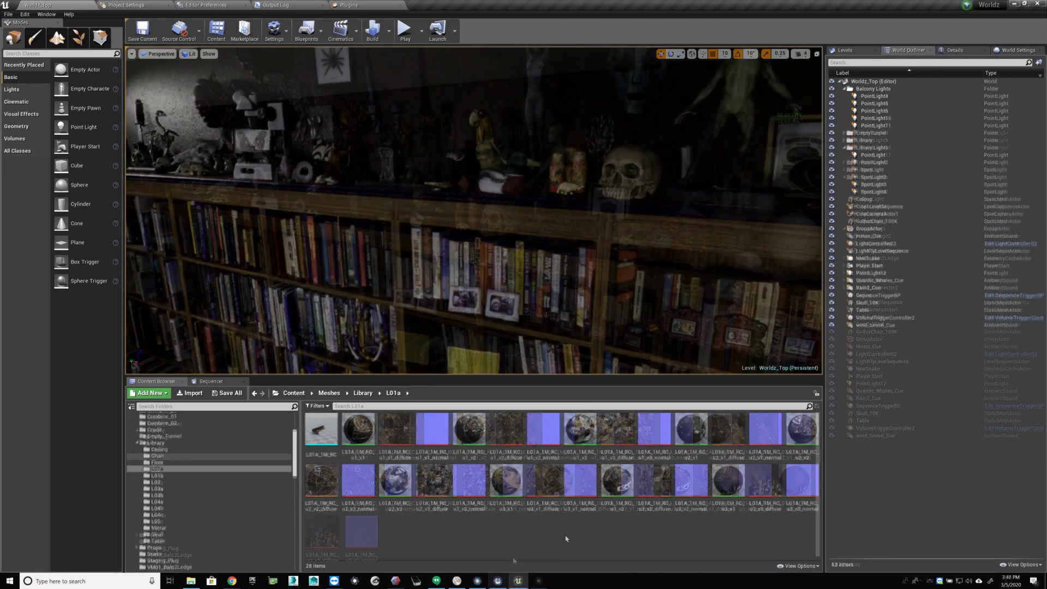
- Check system resources, then browse the L03a, L04a, L04c and Chair mesh folders
left_click(457, 580)
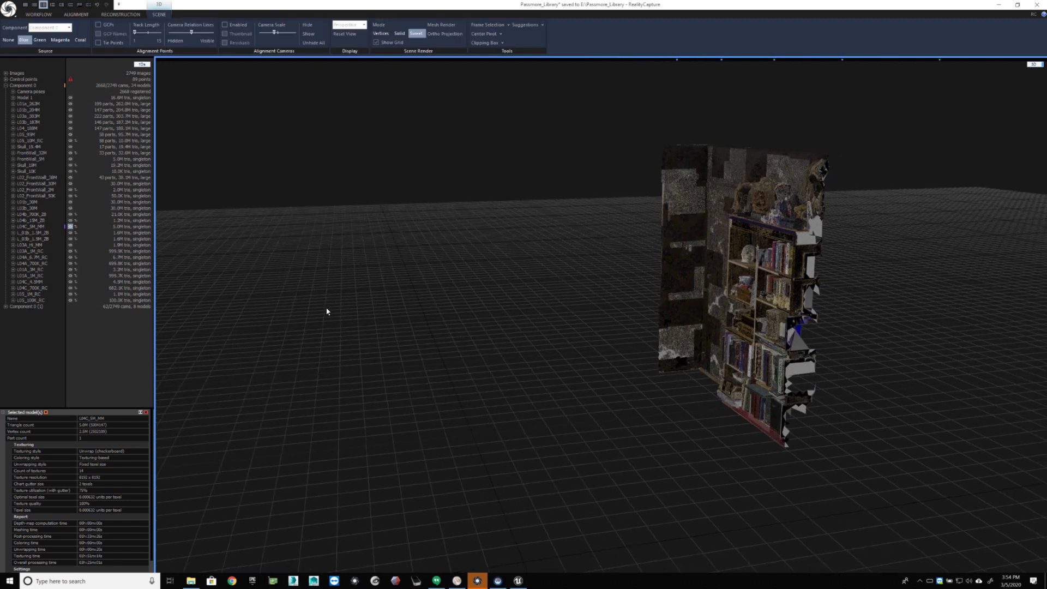
scroll(399, 288, "up", 3)
left_click(30, 282)
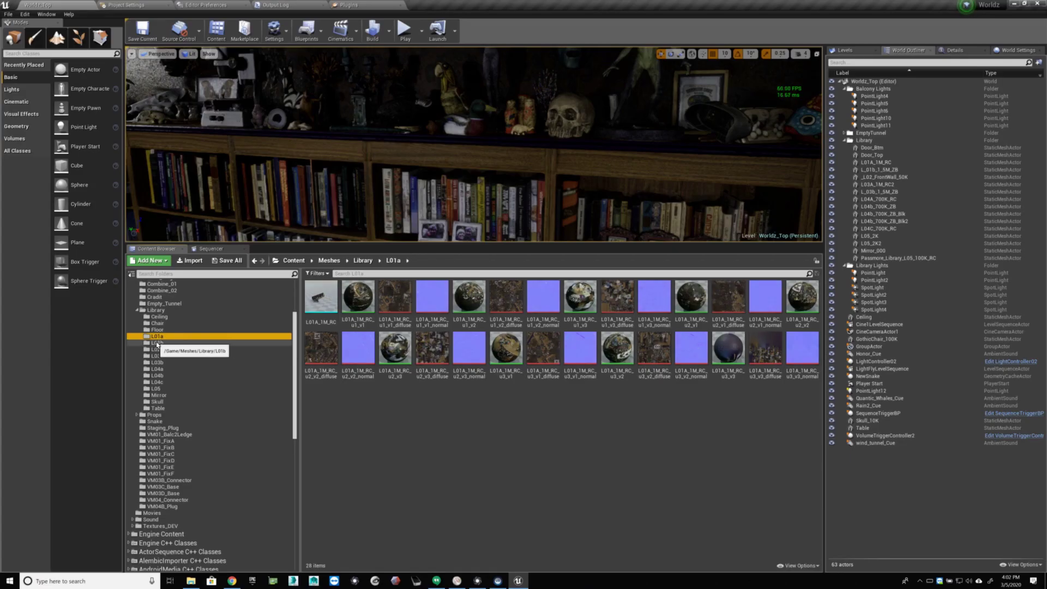
left_click(160, 356)
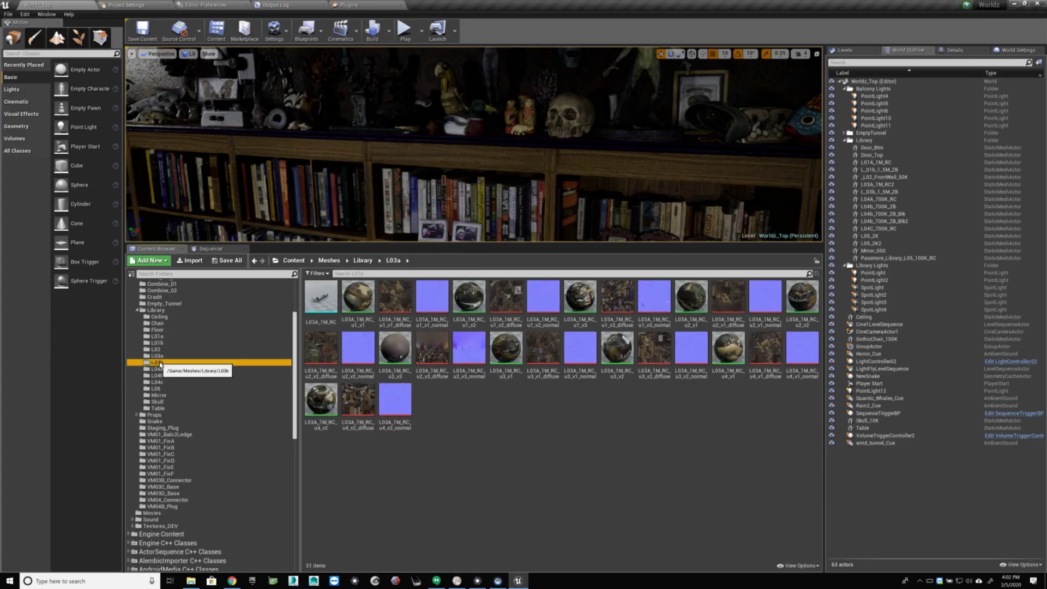
left_click(160, 369)
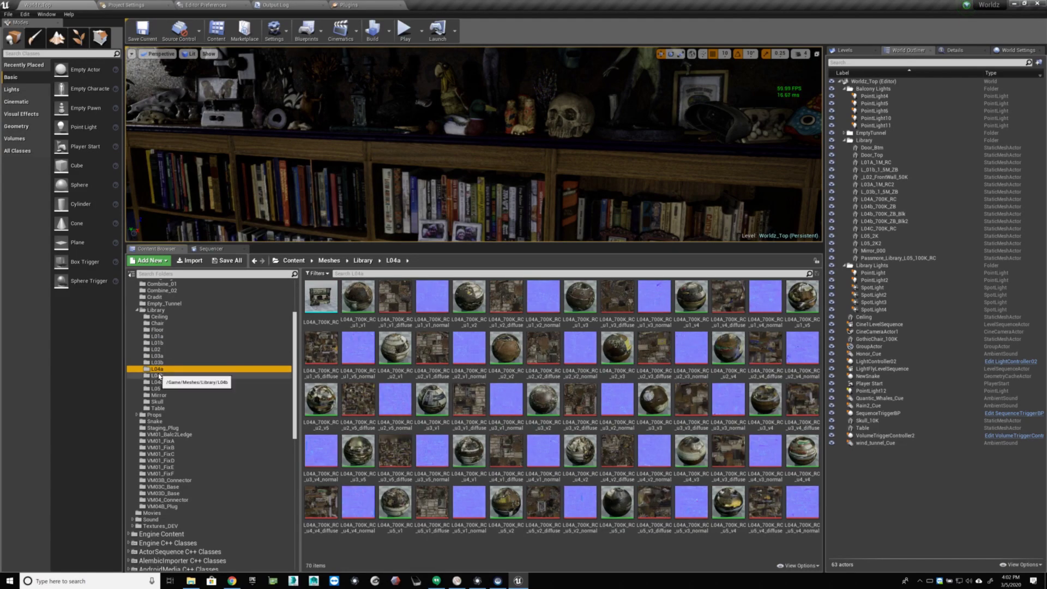
left_click(160, 382)
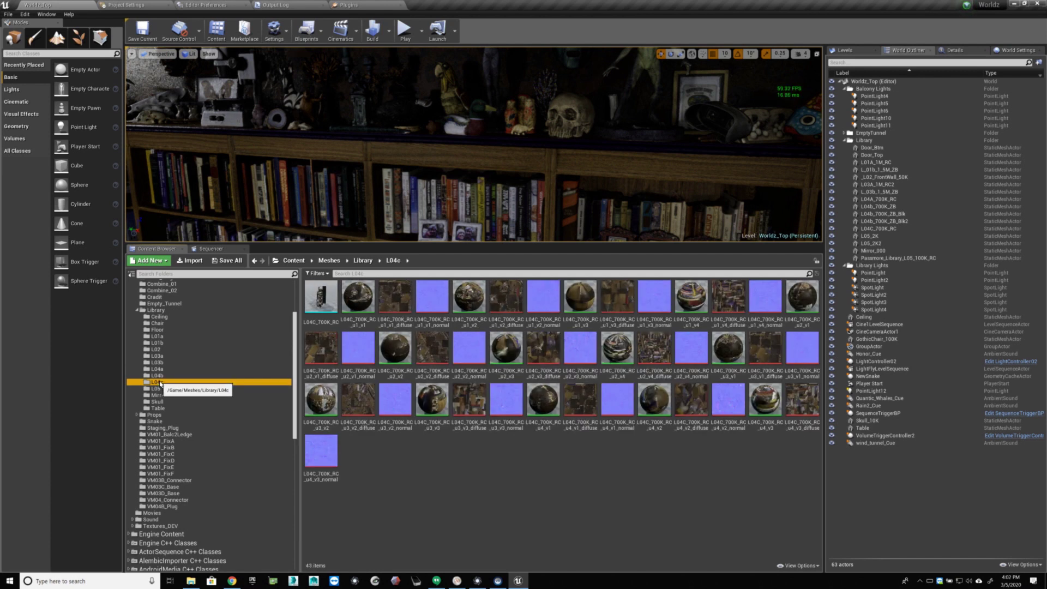
left_click(158, 322)
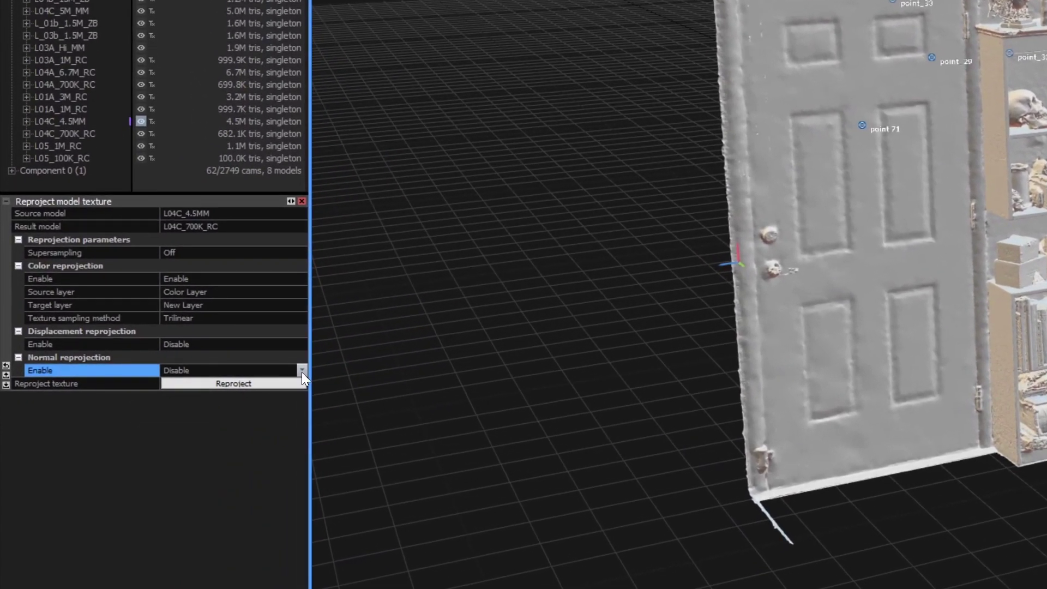
- Enable normal reprojection and reproject L04C_4.5MM textures onto L04C_700K_RC
left_click(290, 372)
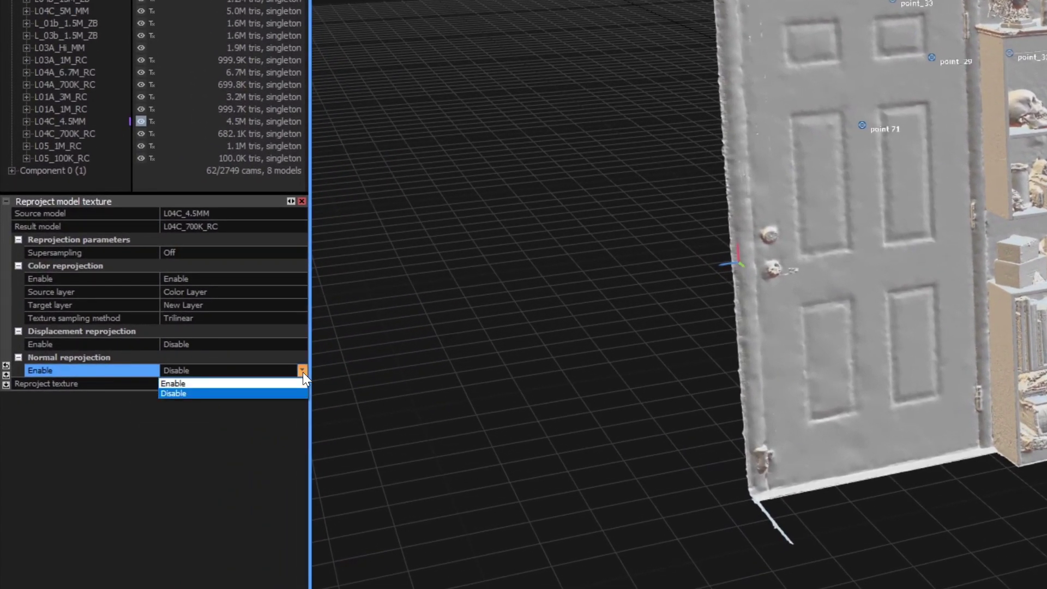
left_click(186, 383)
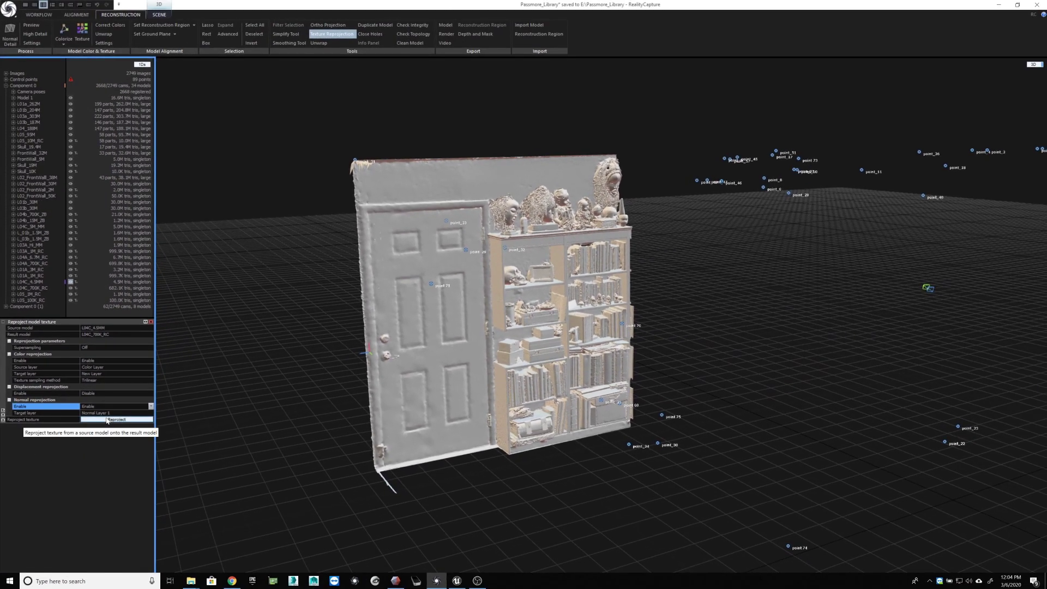
left_click(109, 420)
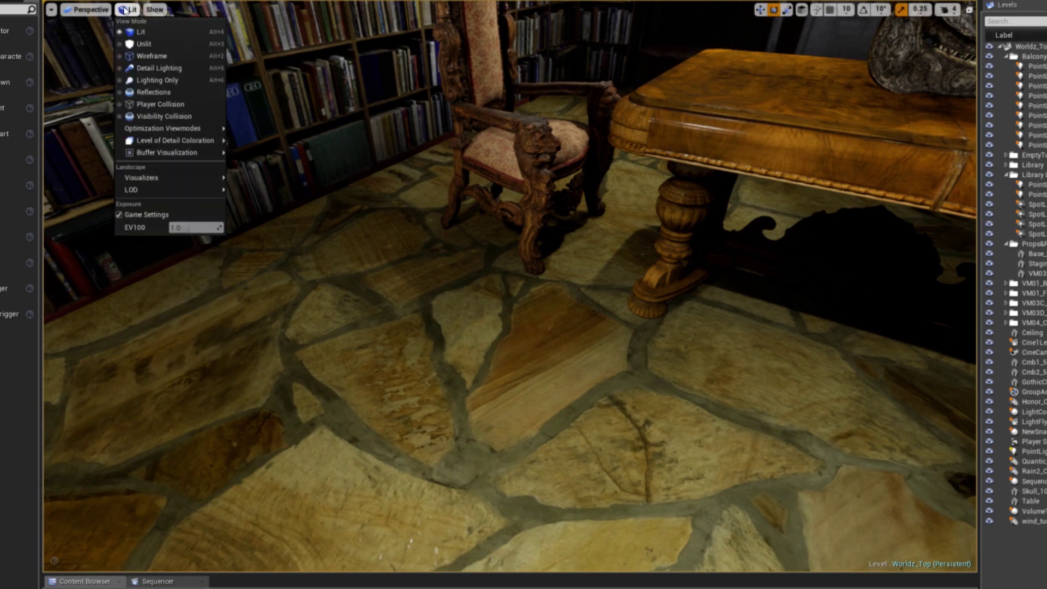
- Switch the Unreal viewport view mode from Lit to Wireframe
left_click(137, 56)
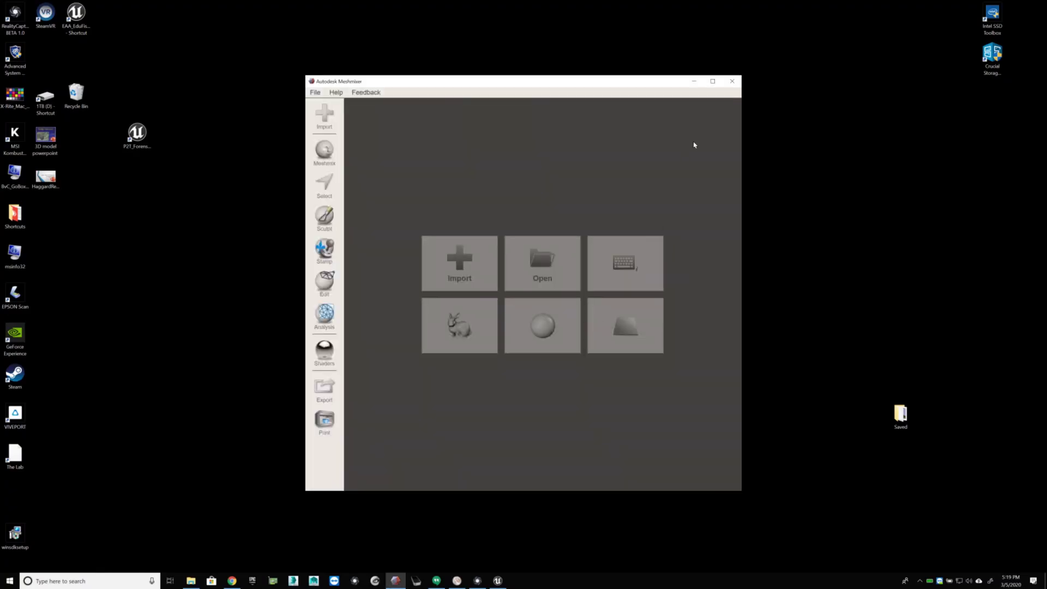
- Maximize Meshmixer and import the L01a_15M_RC mesh
left_click(712, 82)
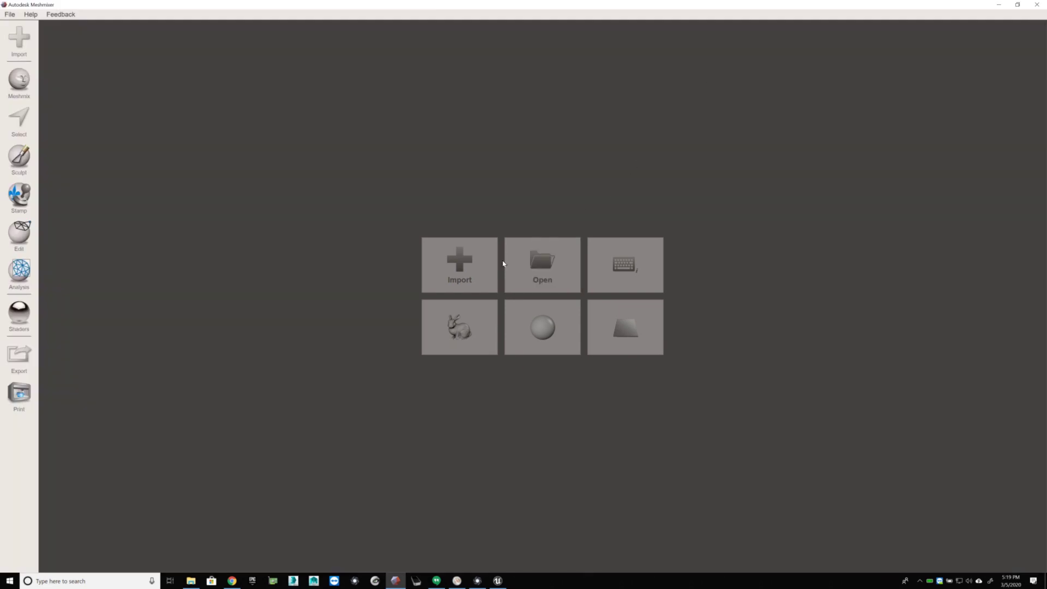
left_click(475, 280)
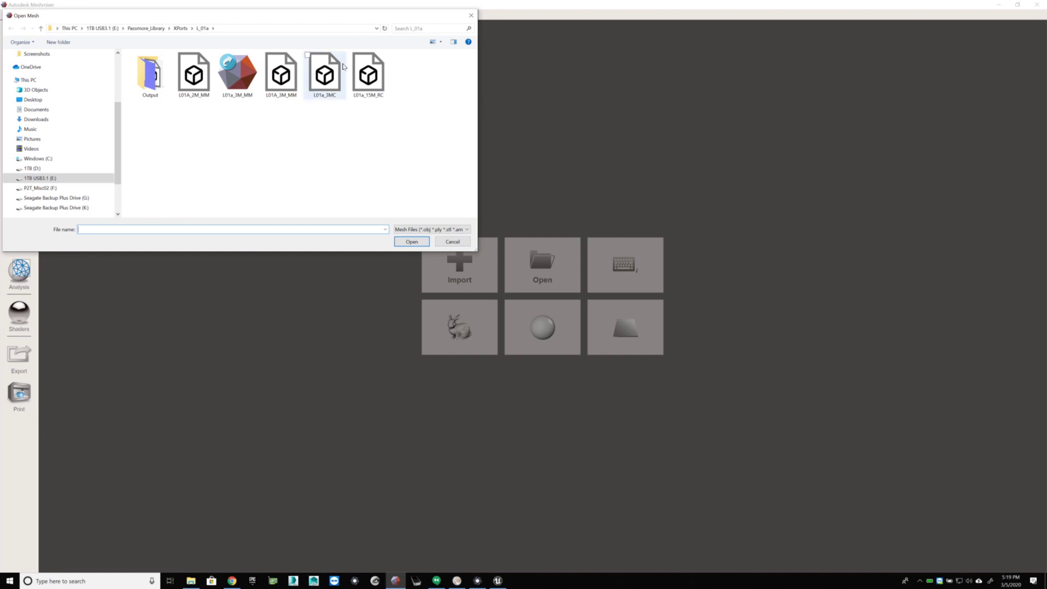
left_click(410, 242)
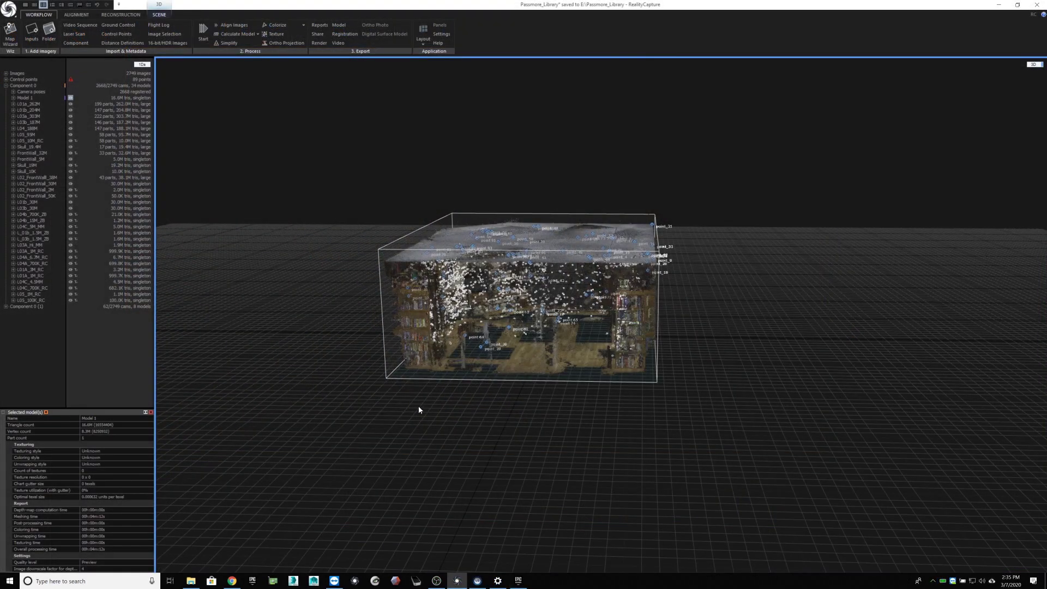
- Select the L01a_262M model and pick an existing .rcbox reconstruction region file
mouse_move(418, 405)
left_mouse_down()
mouse_move(468, 413)
mouse_move(402, 415)
left_mouse_up()
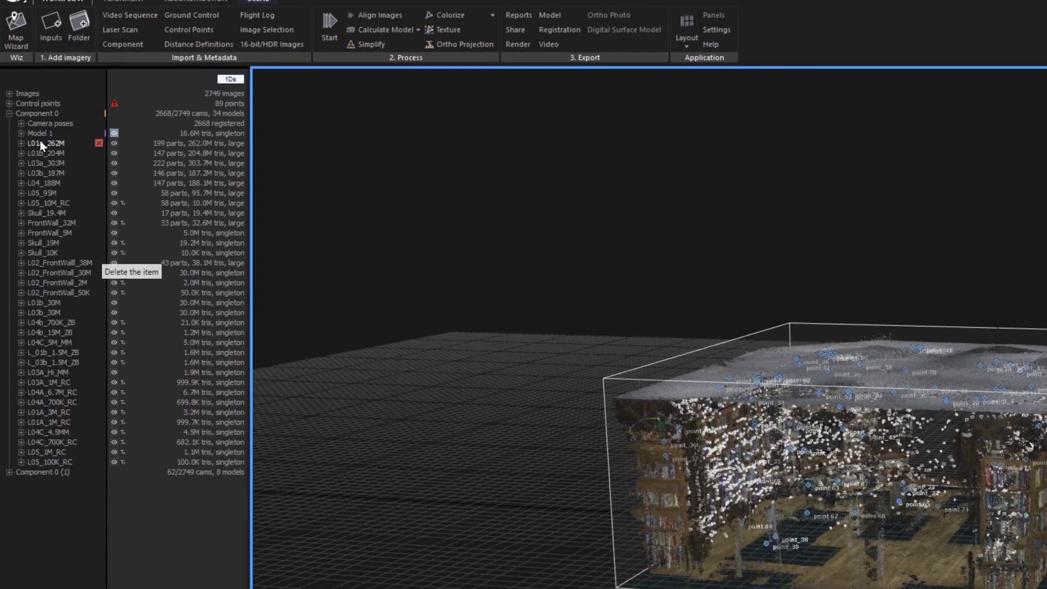
left_click(35, 127)
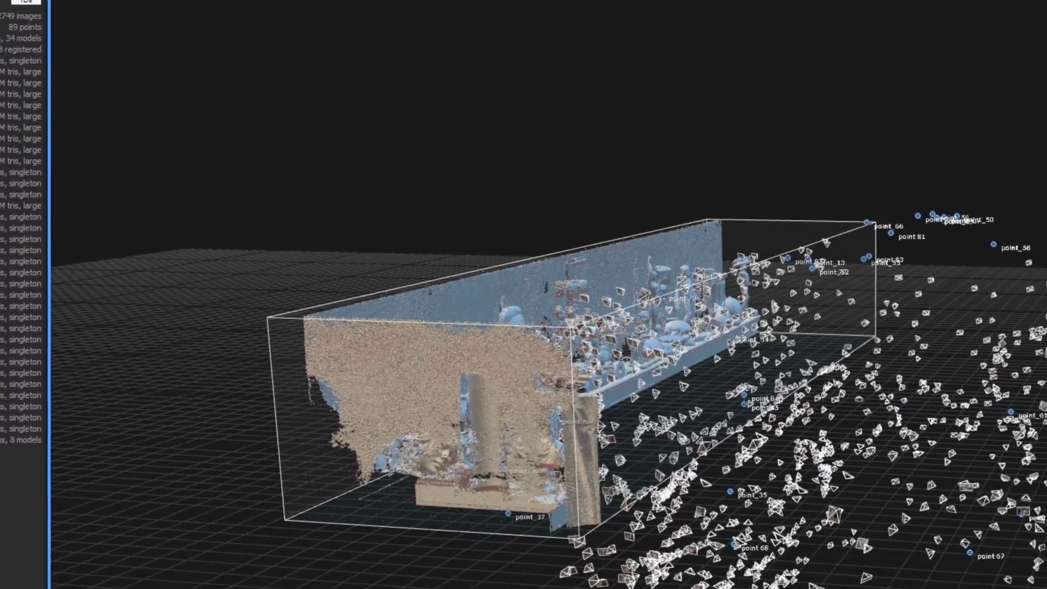
left_click_drag(222, 568, 153, 533)
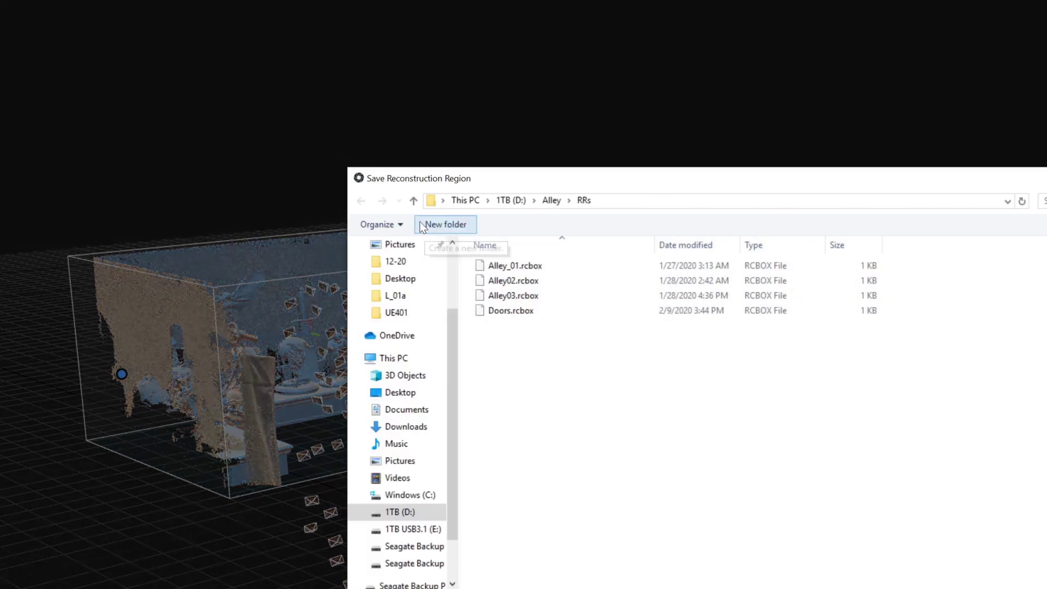
left_click(508, 268)
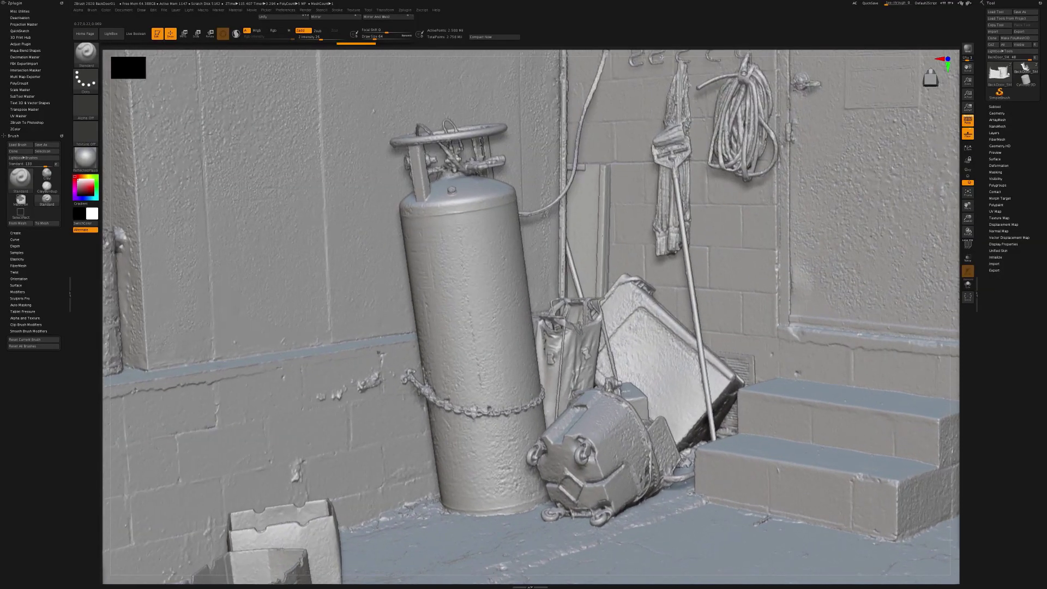
- Turn on Polyframe and run Decimation Master's Pre-process Current on the scan
left_click(968, 246)
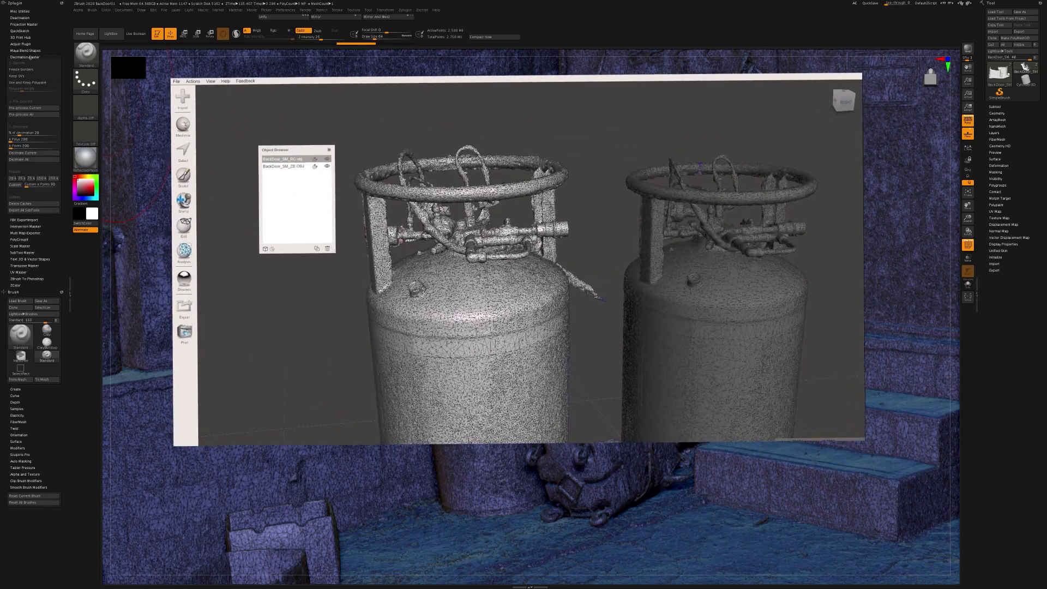
left_click(33, 107)
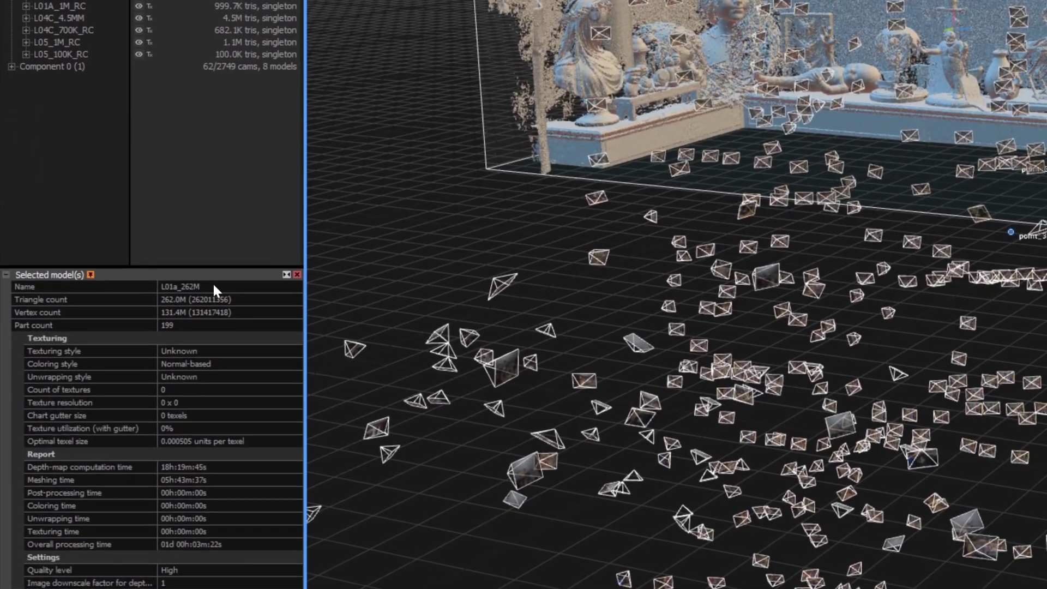
- Select the L01a_262M model in the component list and start editing its name
left_click(216, 279)
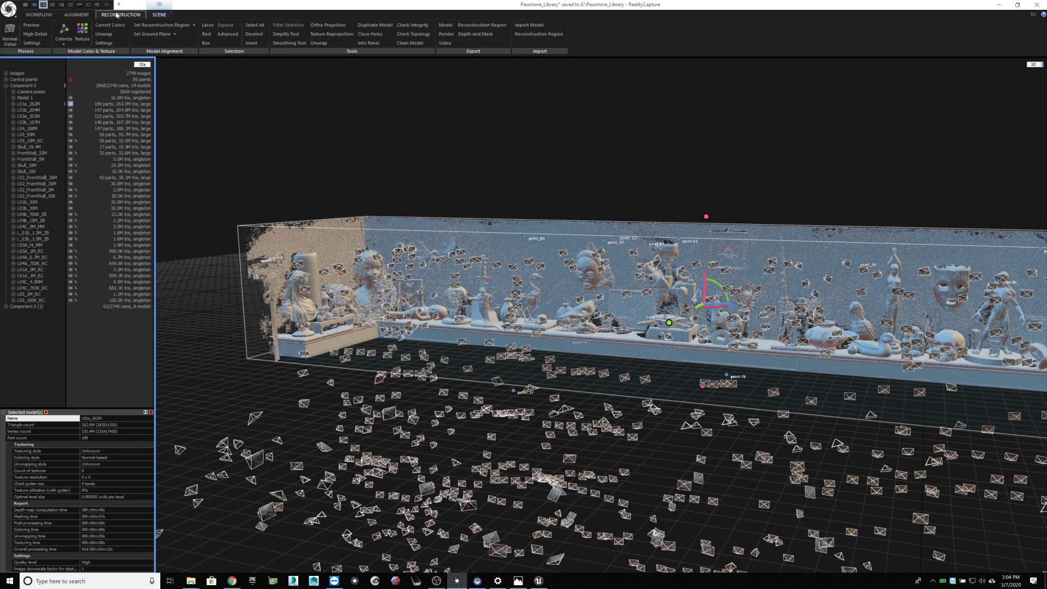
- Open the Simplify Tool and enter a target triangle count of 15,000,000
left_click(286, 33)
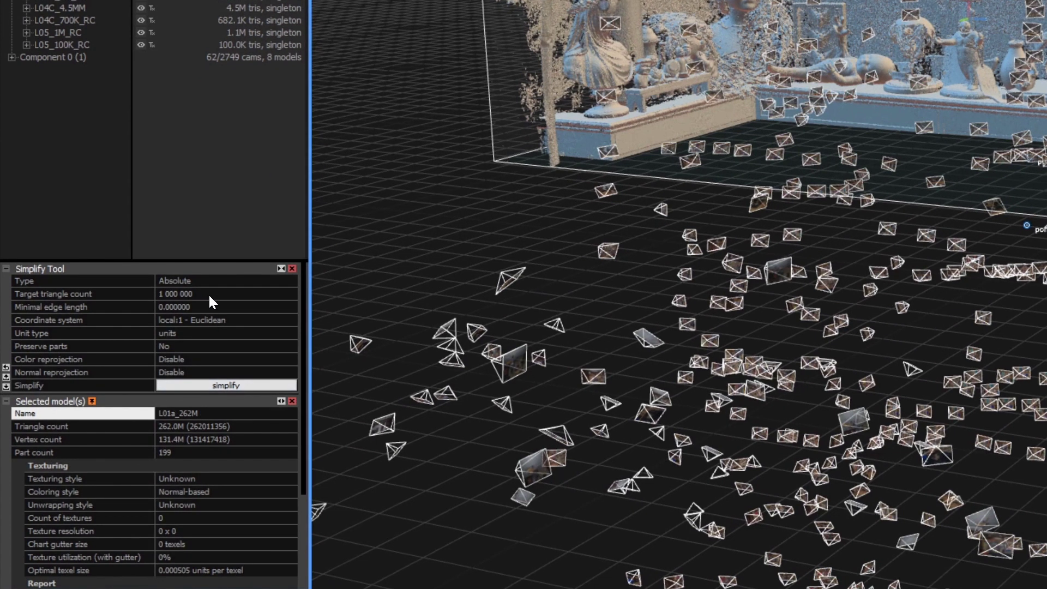
left_click(209, 293)
type("3")
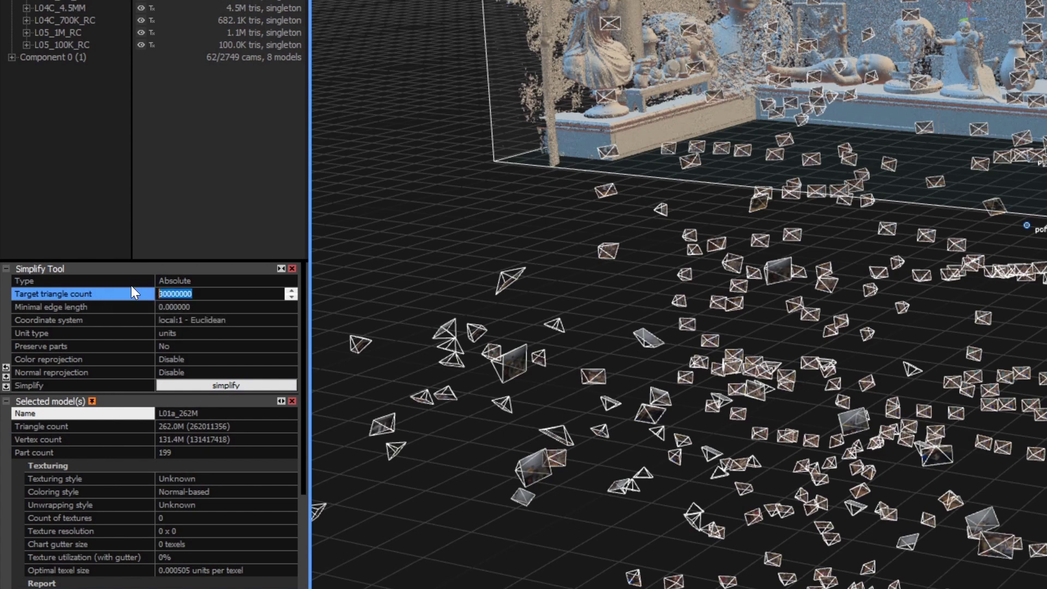
type("15")
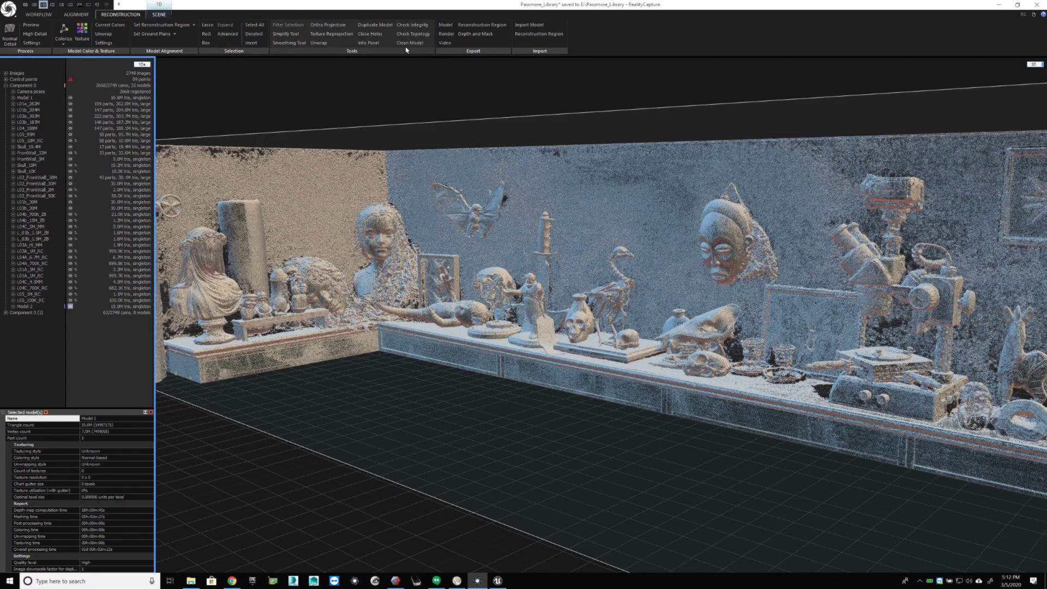
- Run Clean Model on the simplified 15-million-triangle shelf model to fix topology defects
left_click(408, 44)
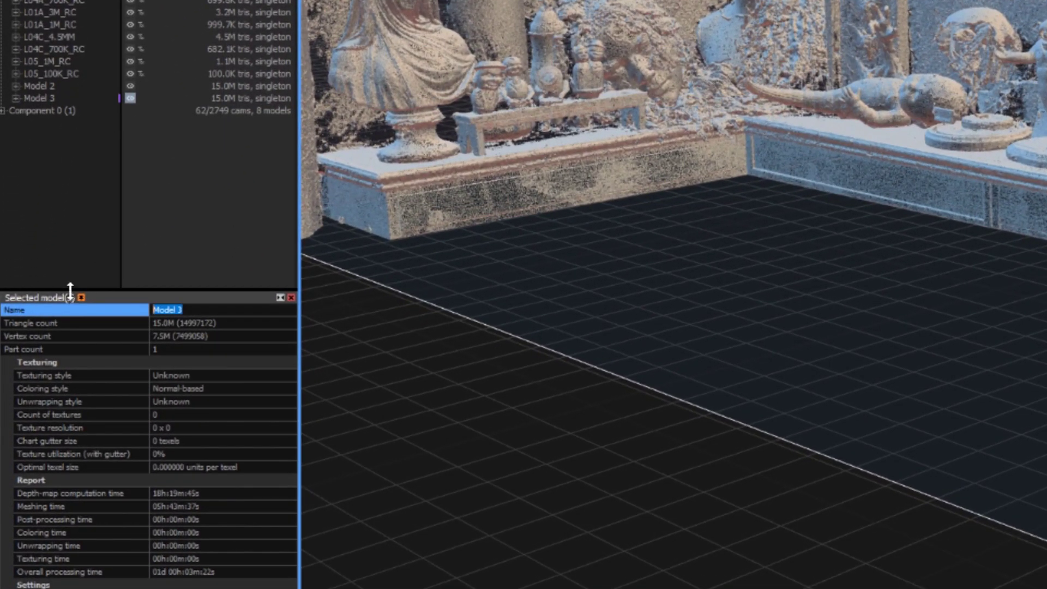
type("L01a_15M_RC")
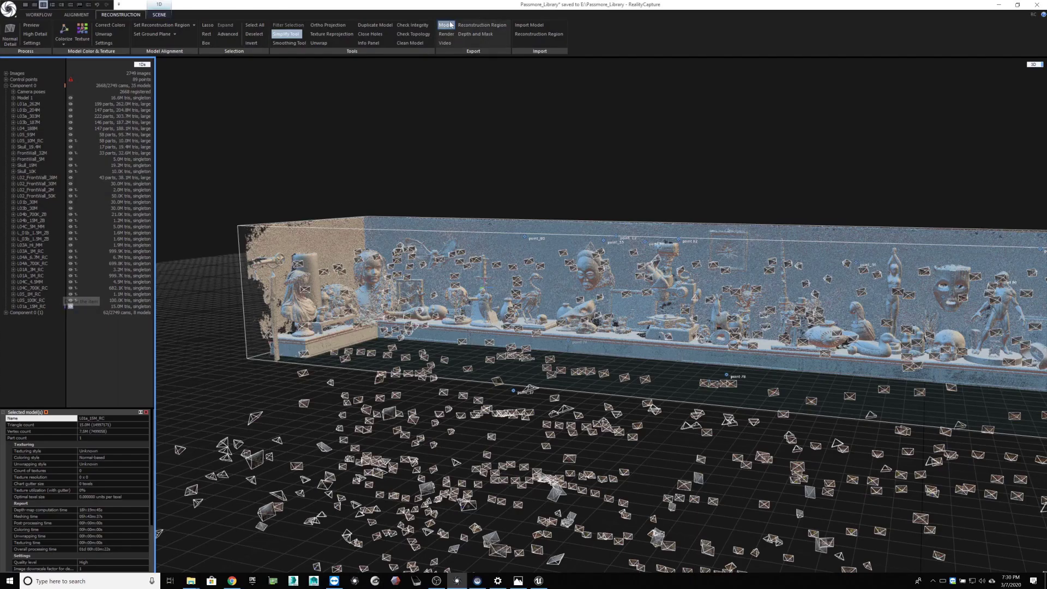
- Export the cleaned model as Wavefront OBJ L01a_15M_RC in L_01a, with no info file
left_click(449, 25)
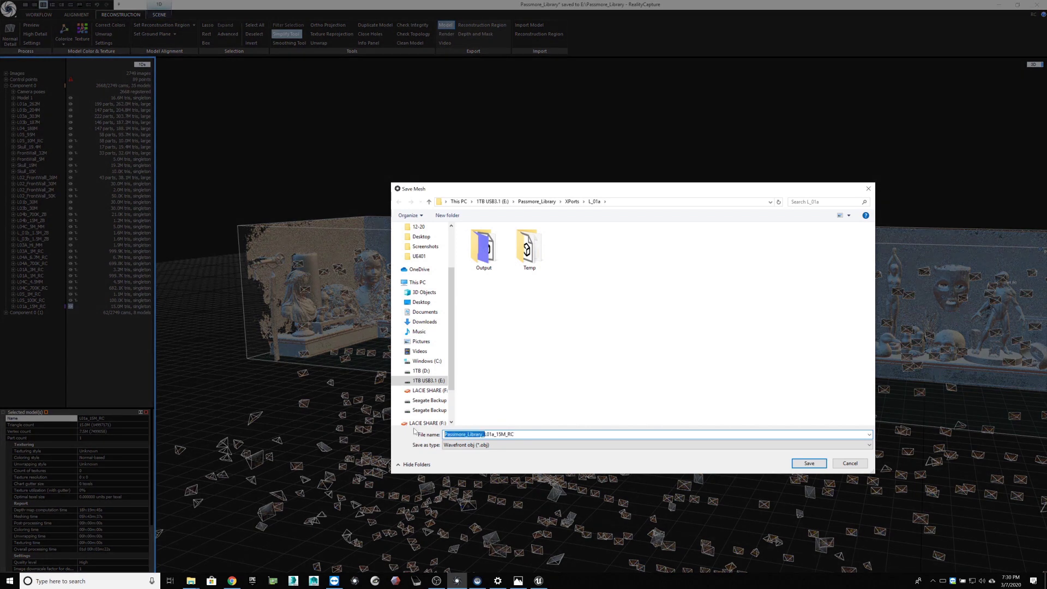
left_click(809, 464)
left_click(407, 142)
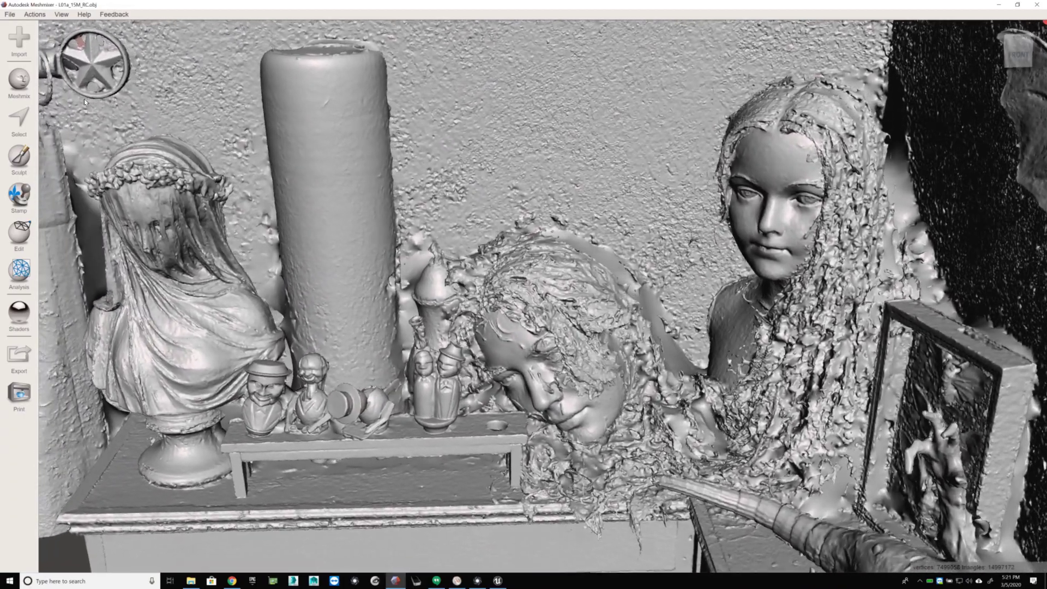
- Run the Inspector analysis to highlight defects on the imported L01a_15M_RC shelf mesh
left_click(19, 270)
left_click(77, 32)
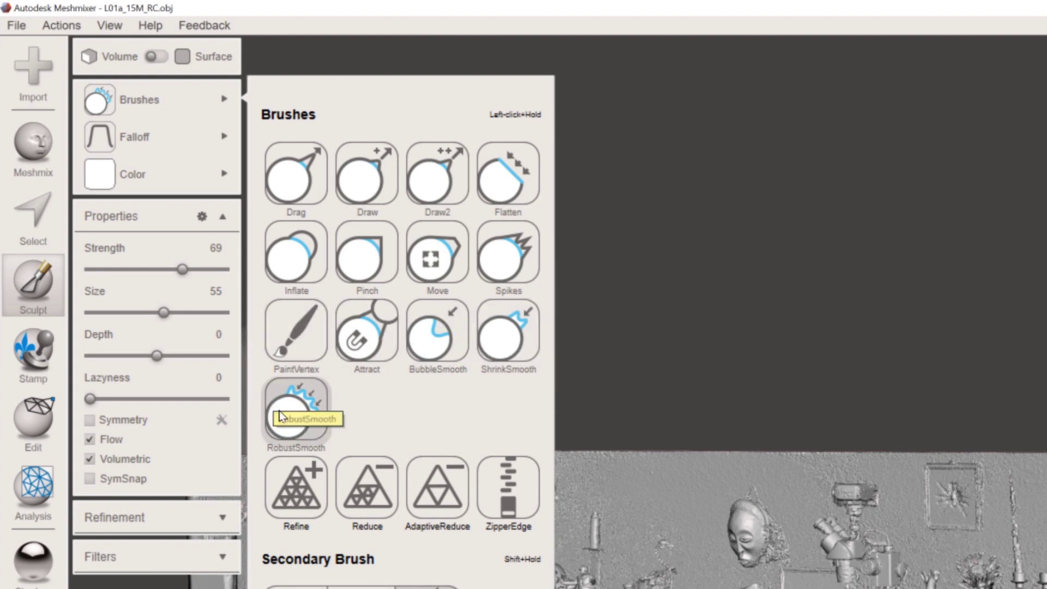
- Pick the Reduce brush at size 14 and paint the shelf near the skull
left_click(310, 422)
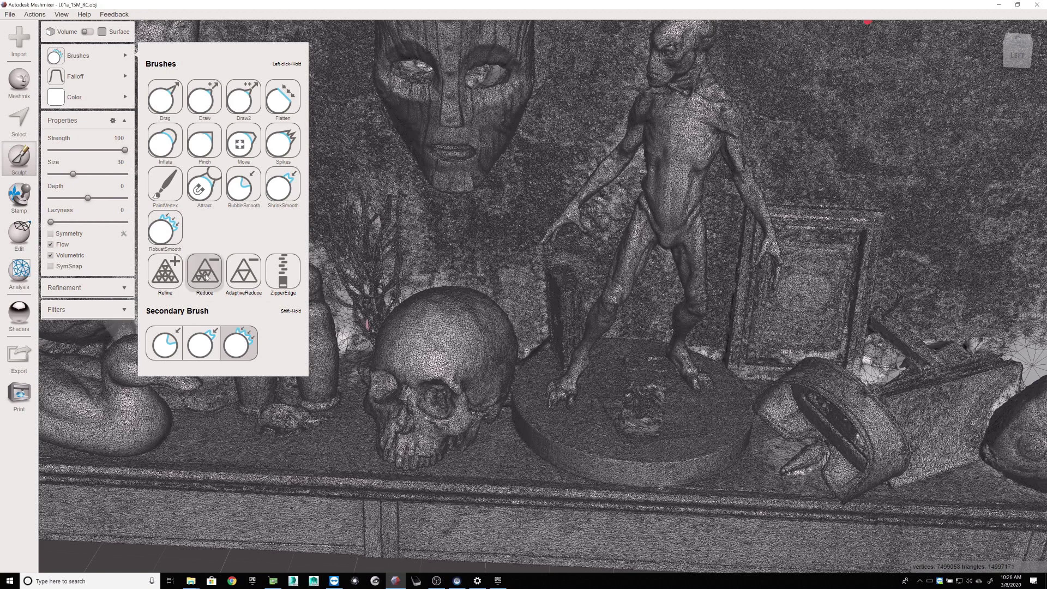
left_click(205, 272)
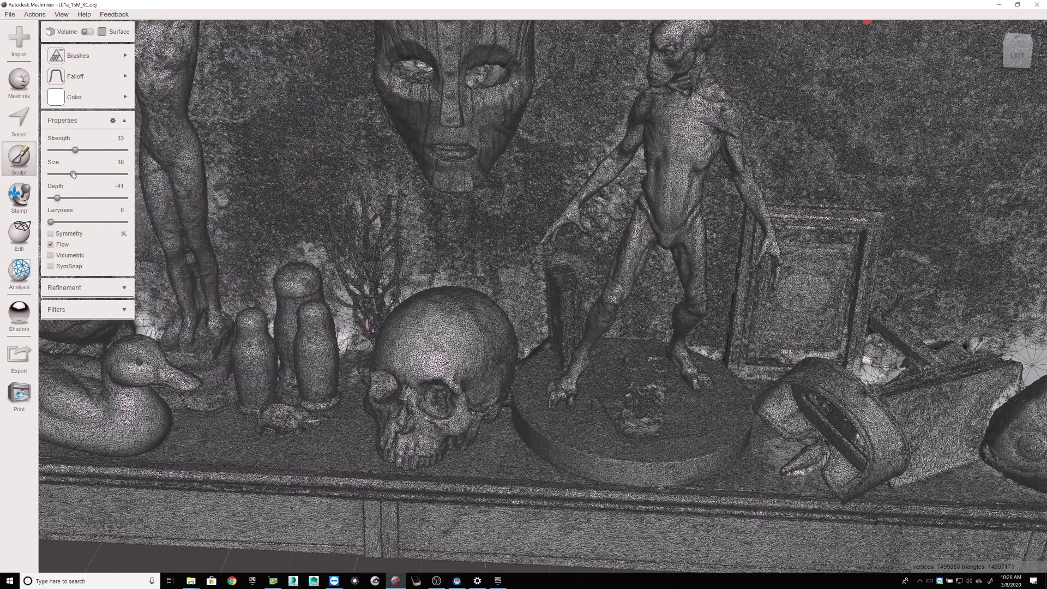
left_click_drag(66, 176, 62, 175)
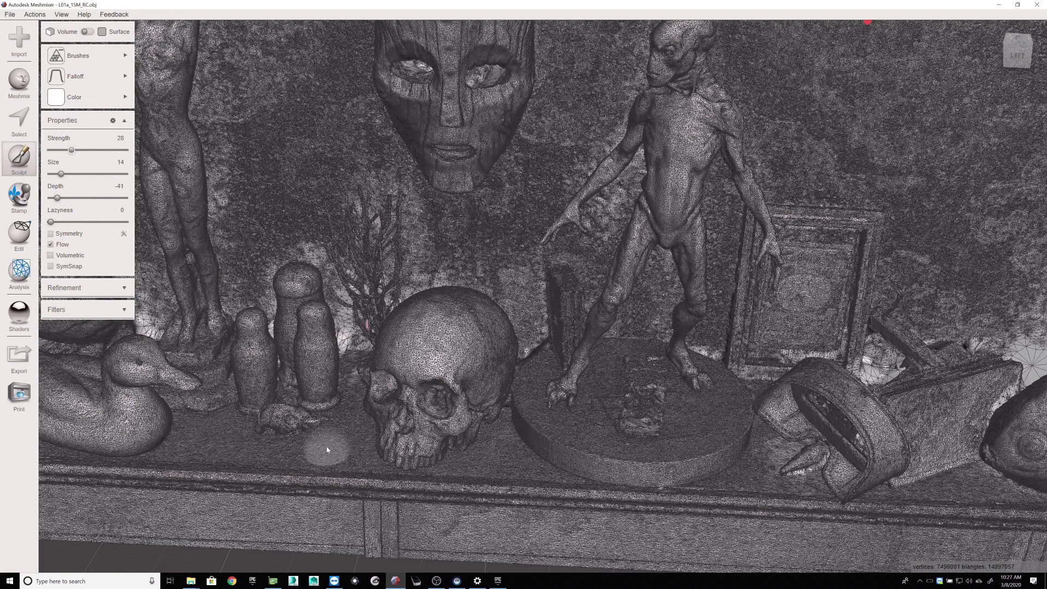
left_click_drag(339, 451, 338, 452)
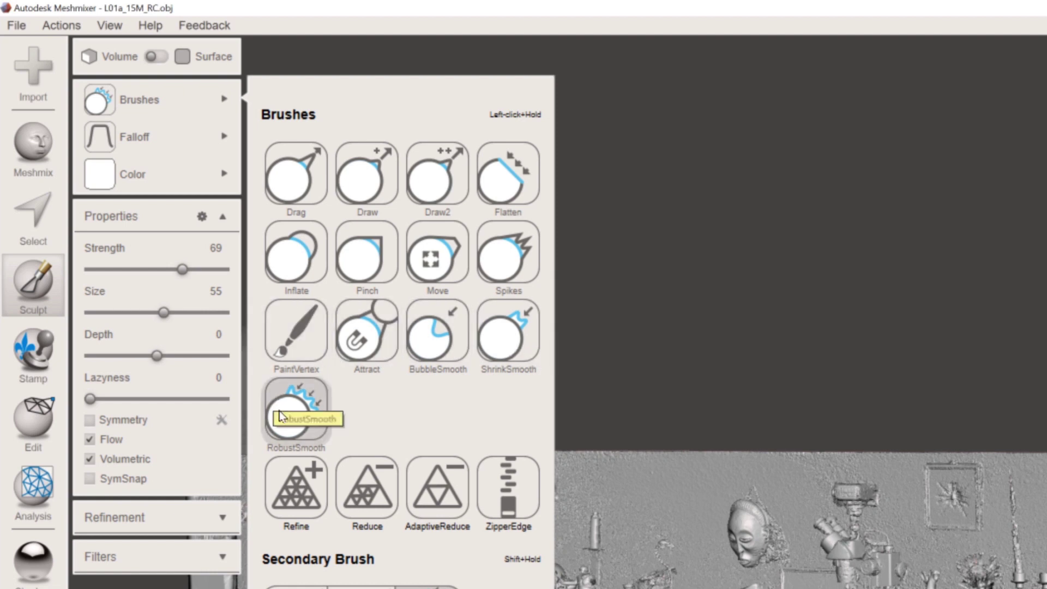
- Smooth the wall behind the figurines with a smaller, weaker RobustSmooth brush, then hide the interface
left_click(307, 417)
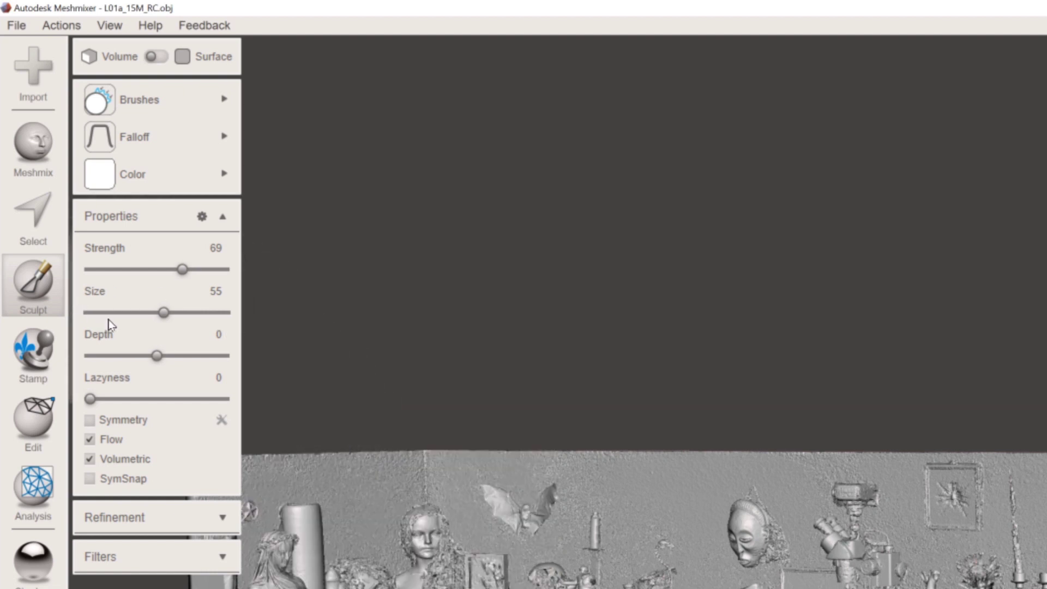
left_click_drag(163, 316, 160, 316)
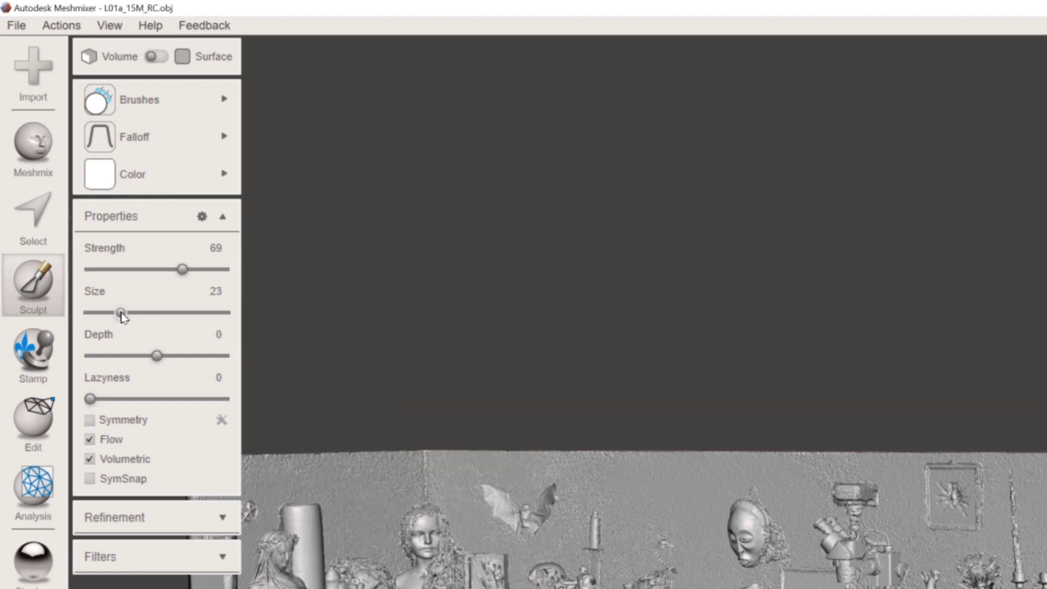
left_click_drag(131, 191, 103, 195)
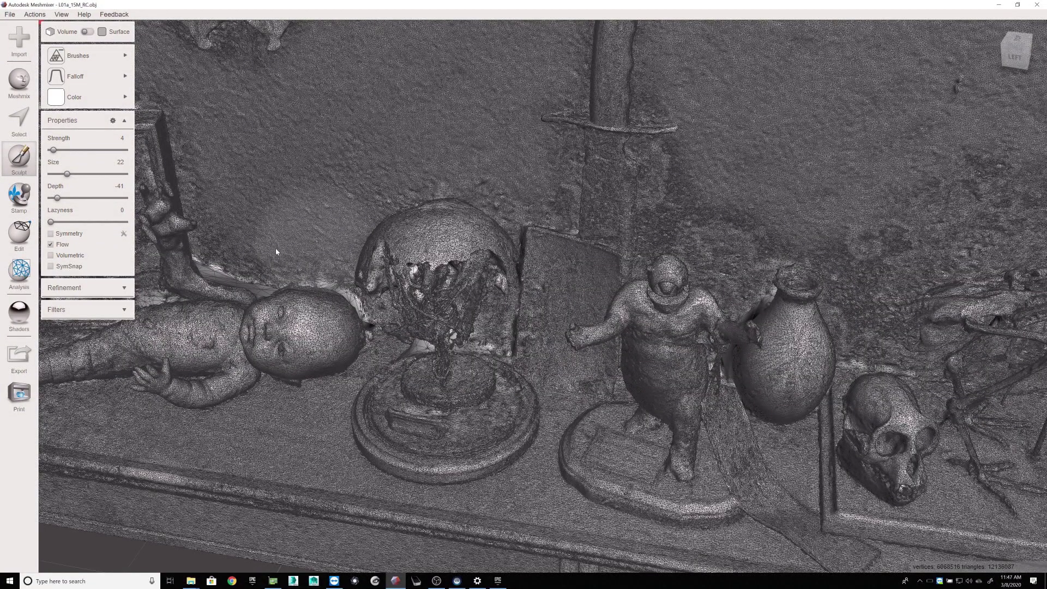
left_click_drag(237, 222, 341, 158)
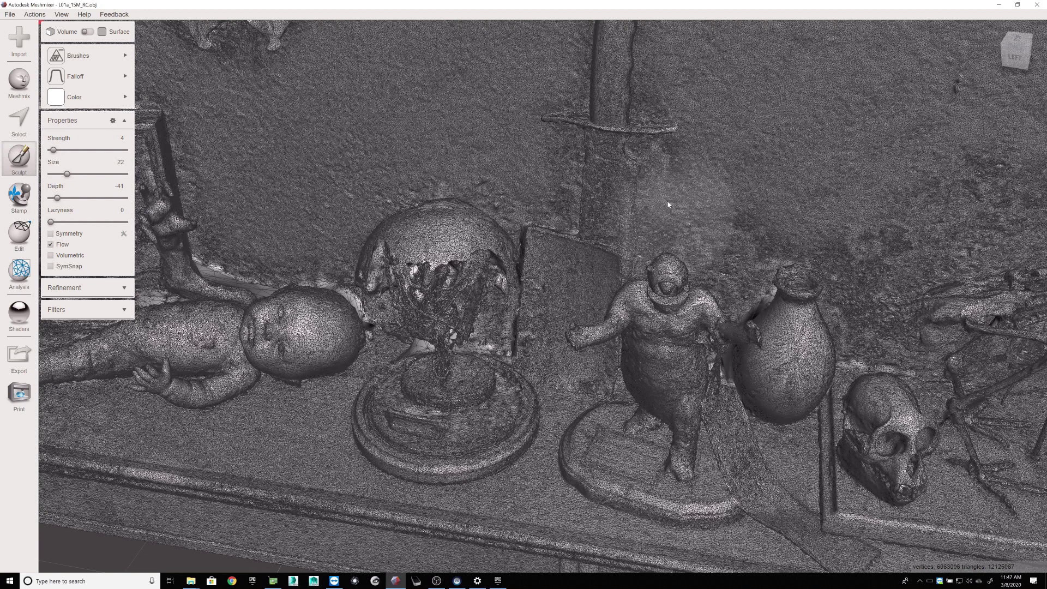
key("F11")
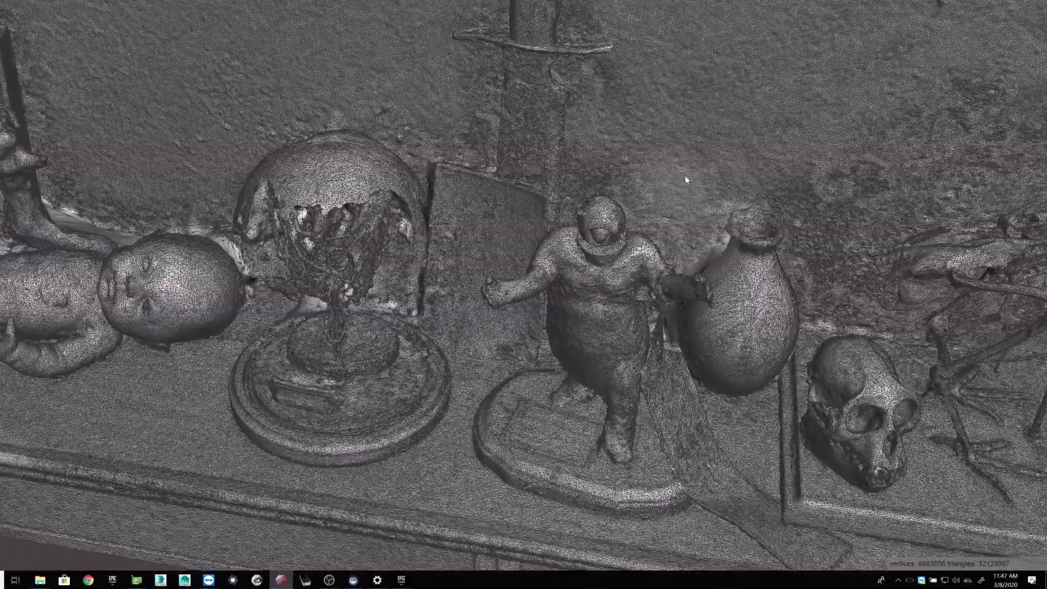
scroll(683, 172, "up", 3)
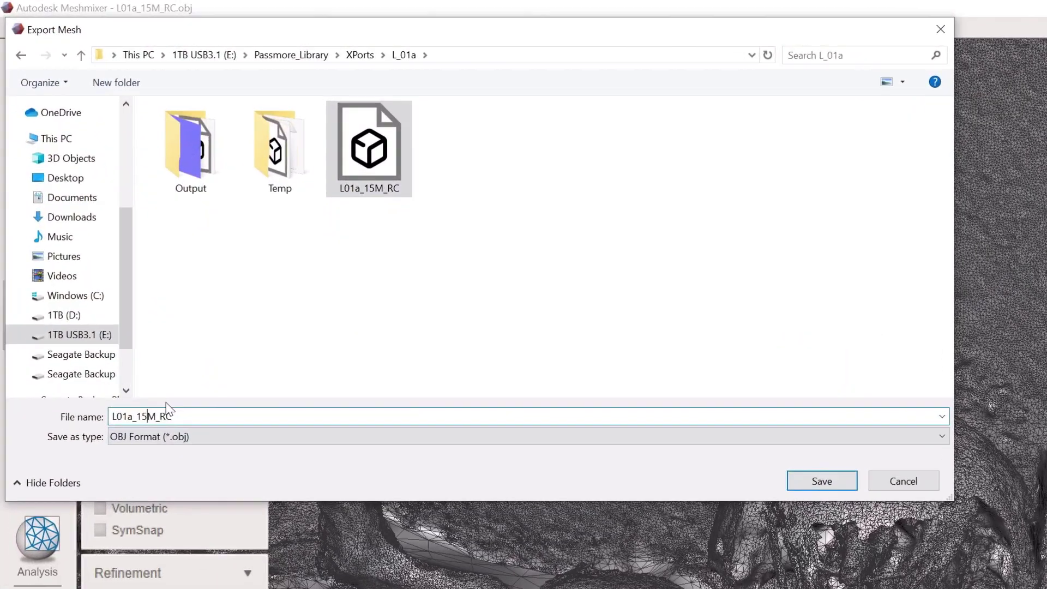
- Rename the export file to L01a_12M_MM and save it
key("BackSpace")
type("2")
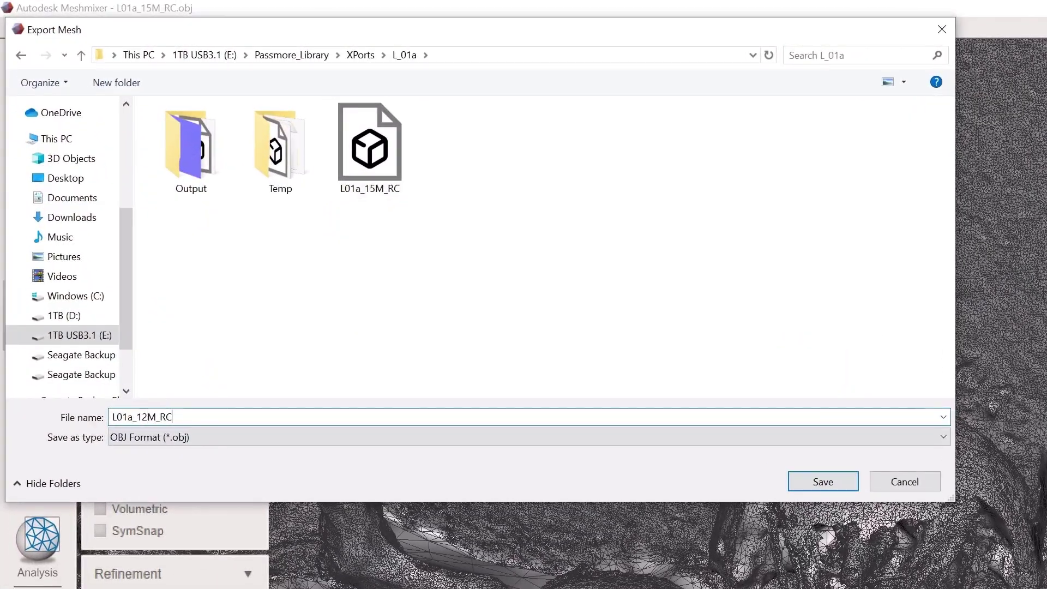
key("BackSpace")
key("BackSpace")
type("MM")
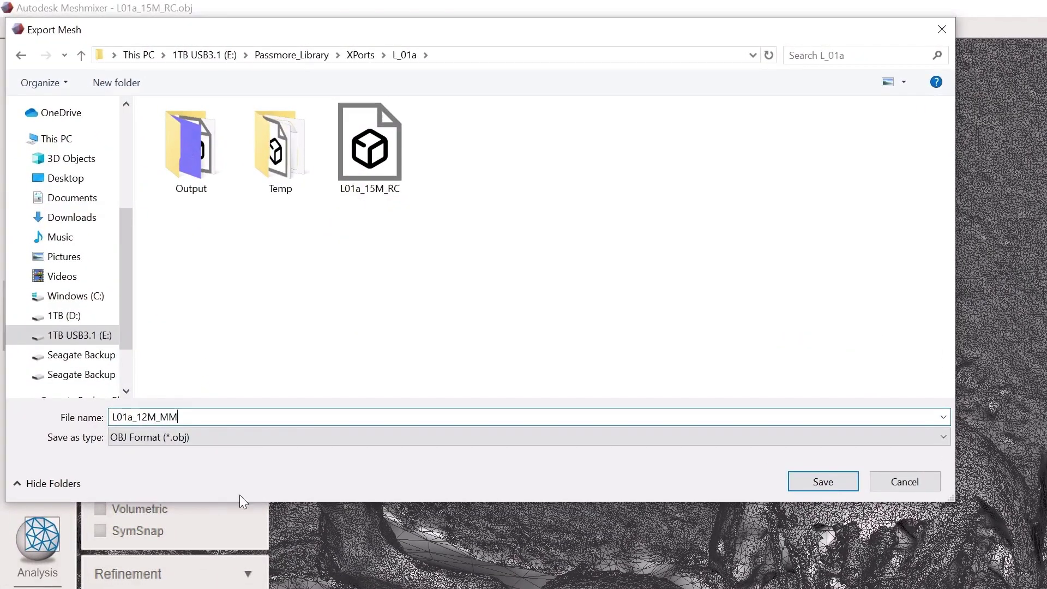
key("Return")
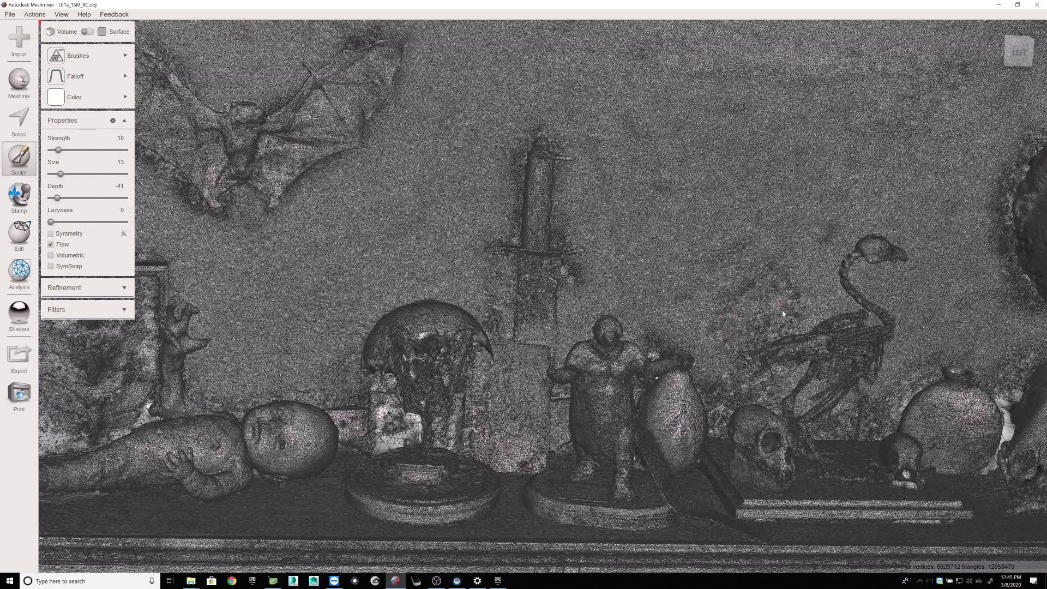
scroll(745, 330, "up", 2)
scroll(744, 328, "up", 2)
scroll(744, 323, "up", 2)
scroll(741, 317, "up", 2)
scroll(741, 317, "up", 2)
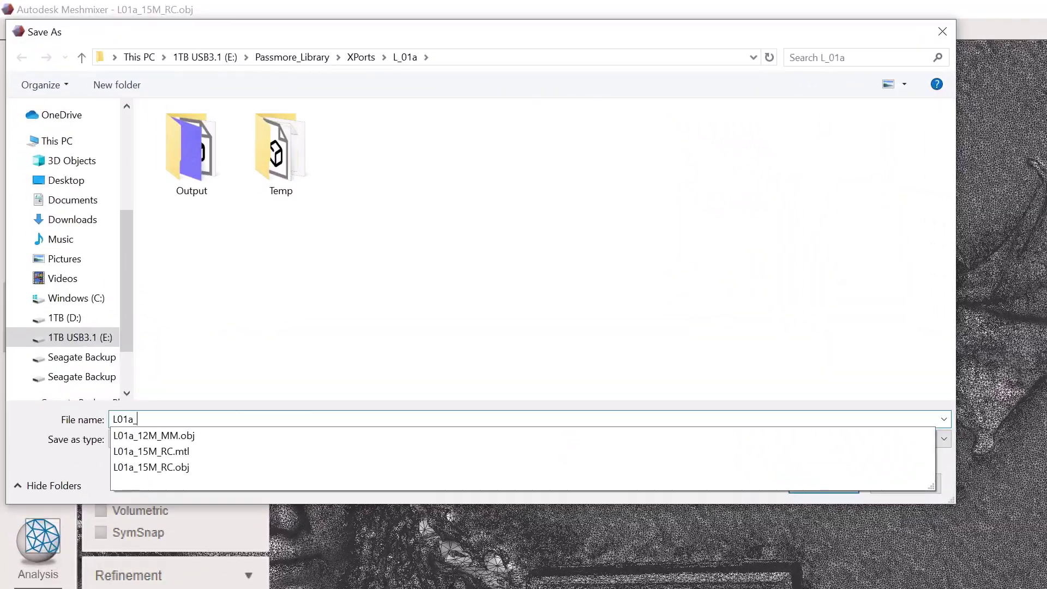
type("M")
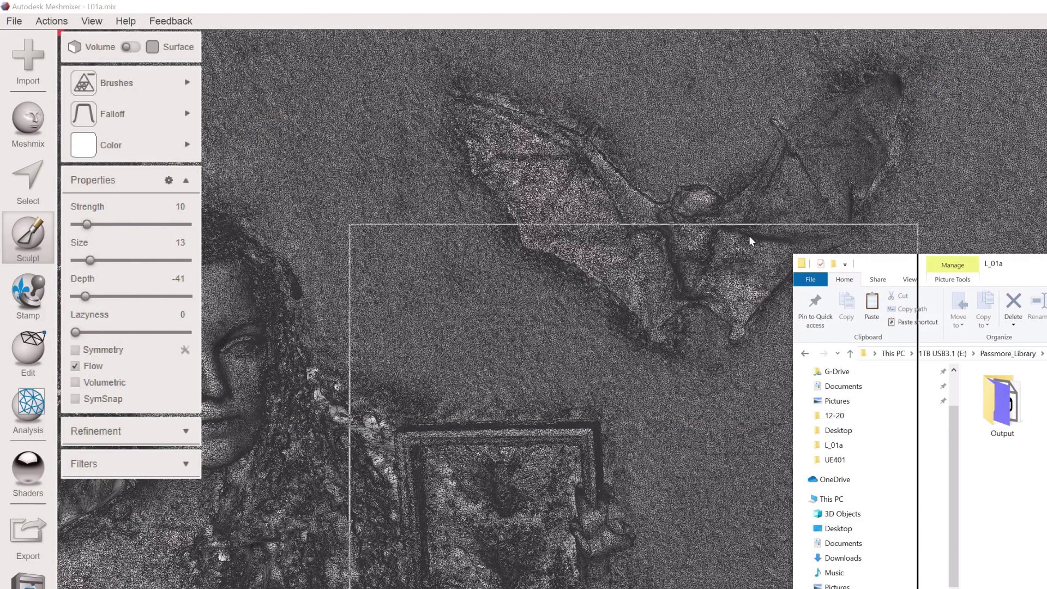
- Center the L_01a folder window and select the L01a project file
left_click_drag(750, 237, 737, 125)
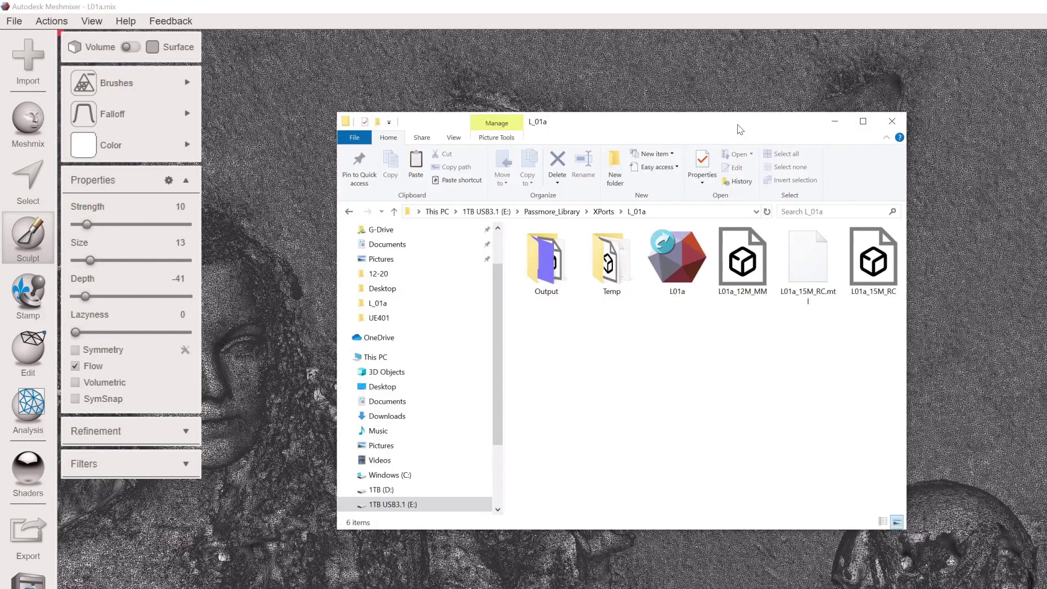
left_click(677, 260)
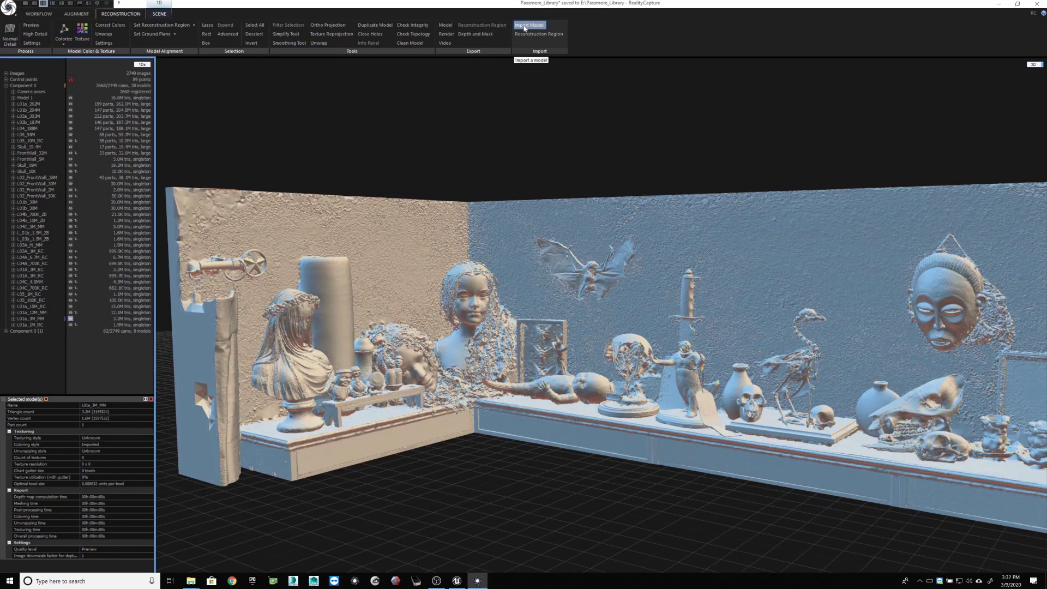
- Import L01a_12M_MM, simplify it to 4,000,000 triangles, and export it as L01a_4M_RC
left_click(524, 25)
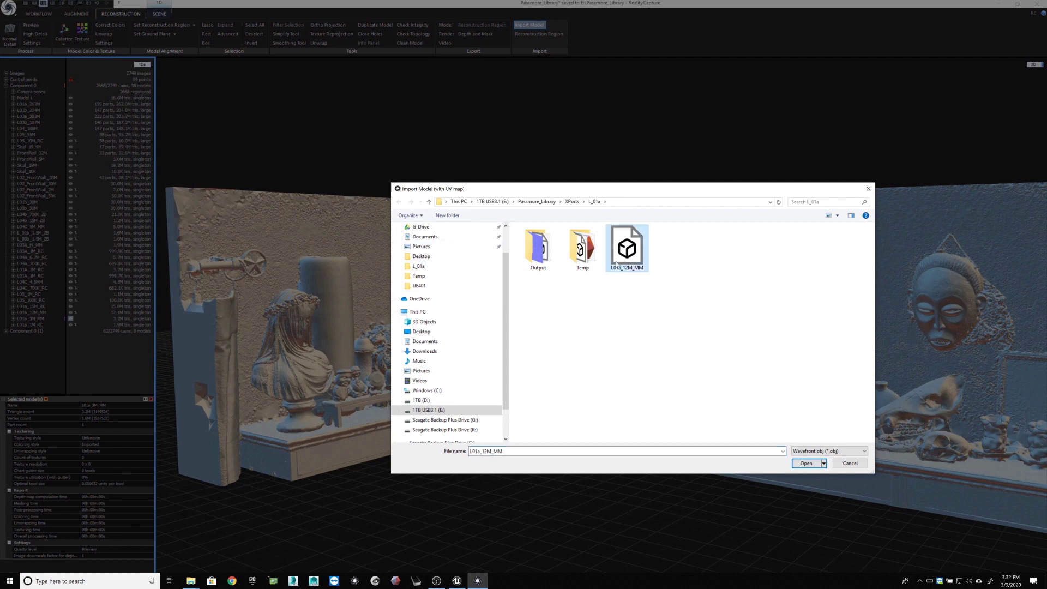
left_click(806, 463)
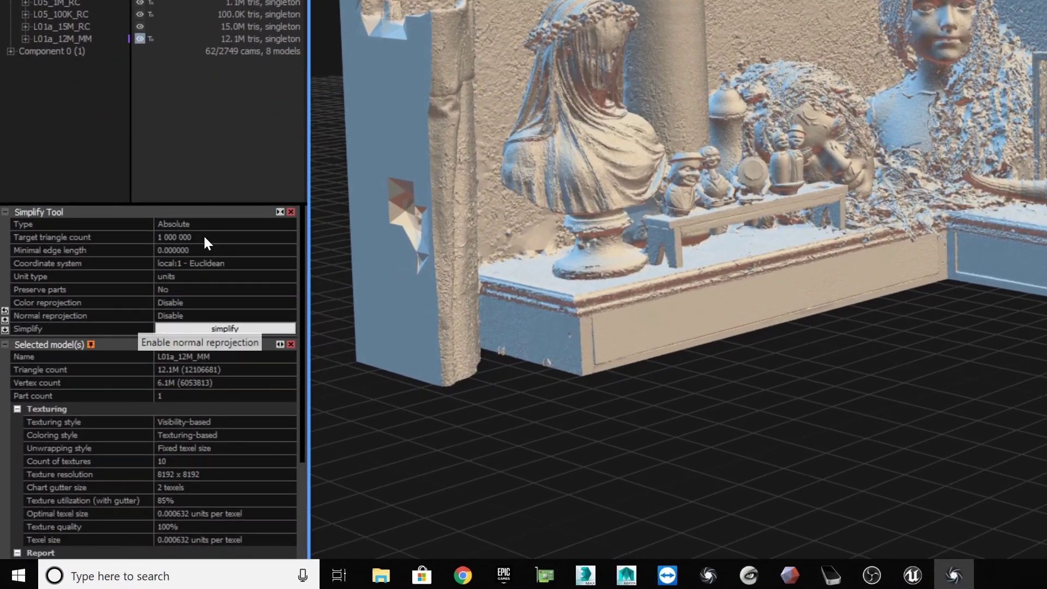
left_click(108, 236)
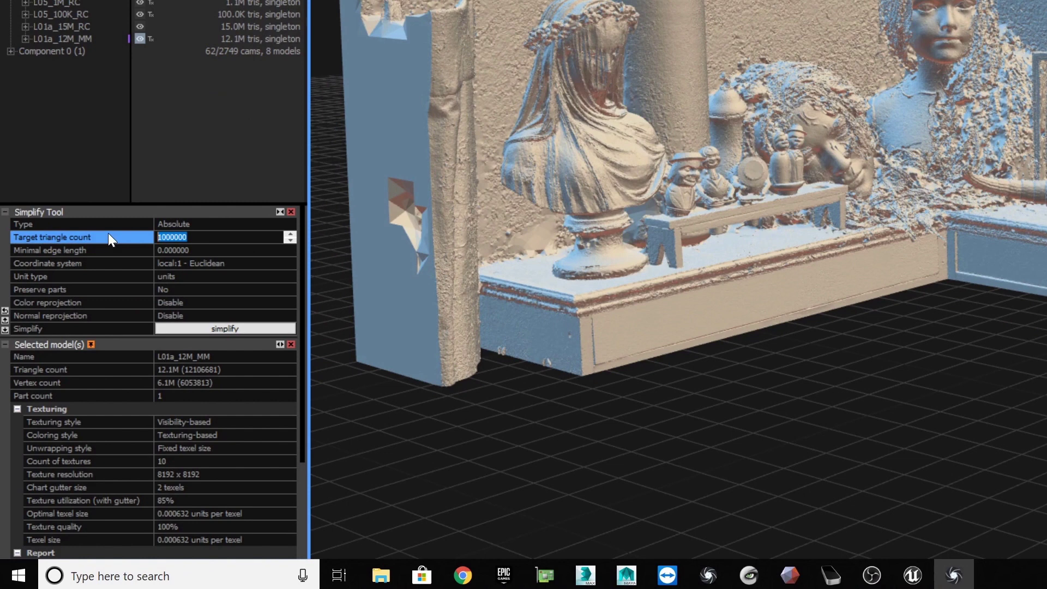
type("4000000")
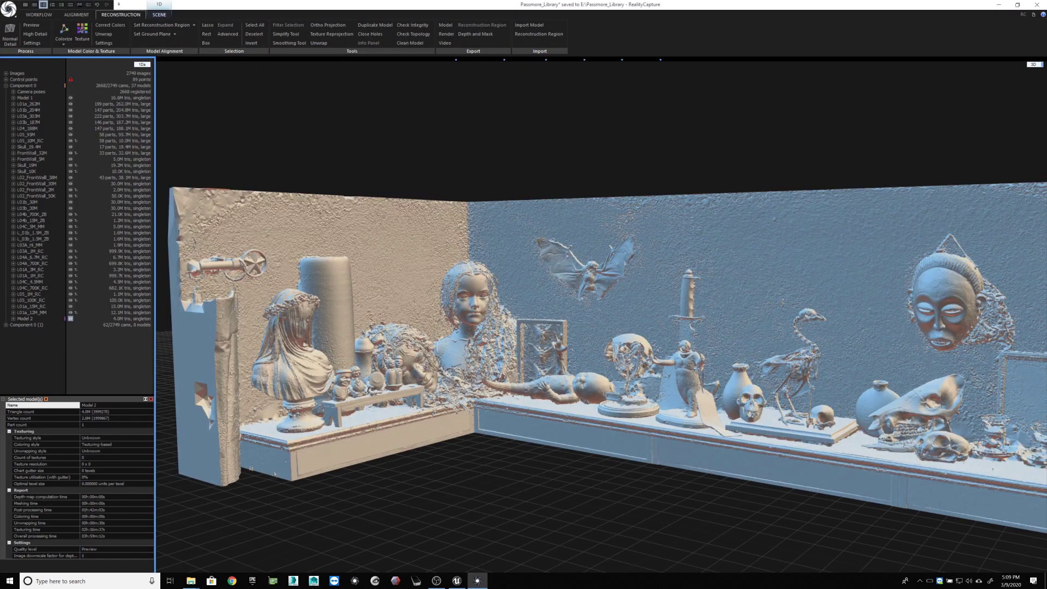
type("L01a_4M_RC")
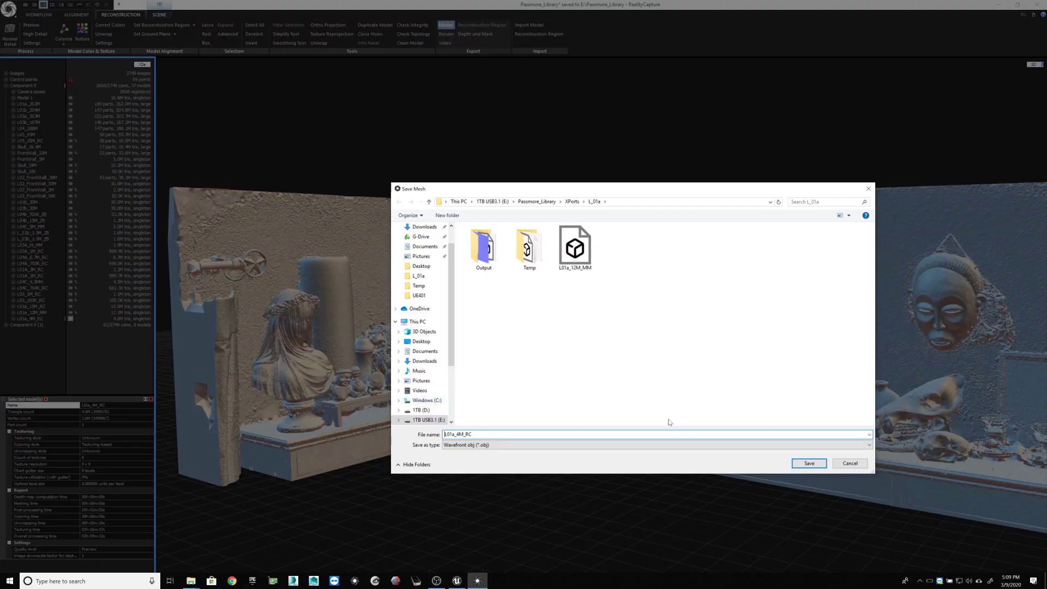
left_click(808, 464)
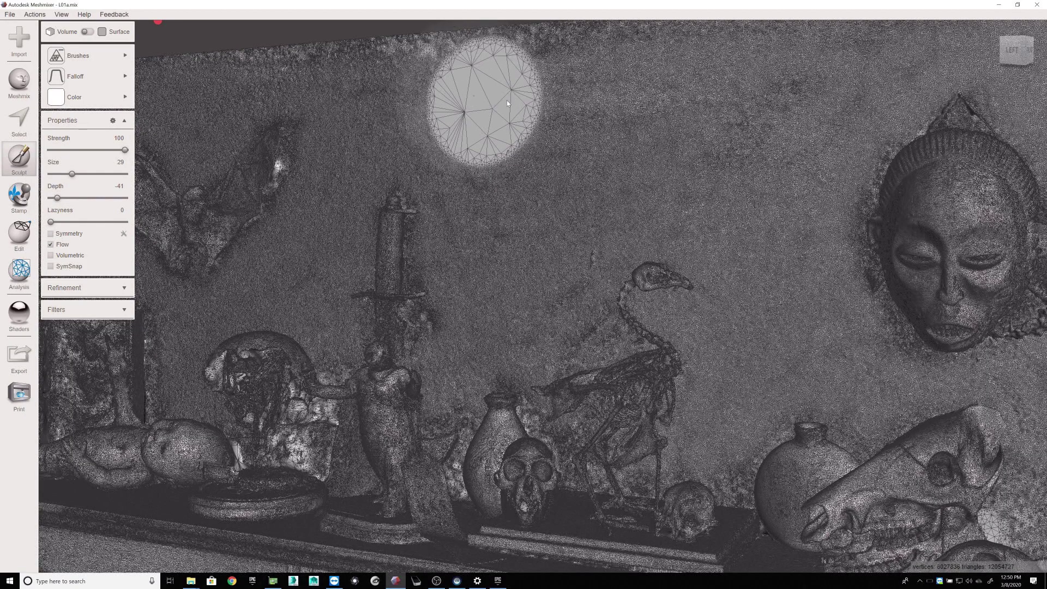
- Flatten the wall near the top and below the bat, undoing and repainting one stroke
left_click_drag(507, 102, 569, 105)
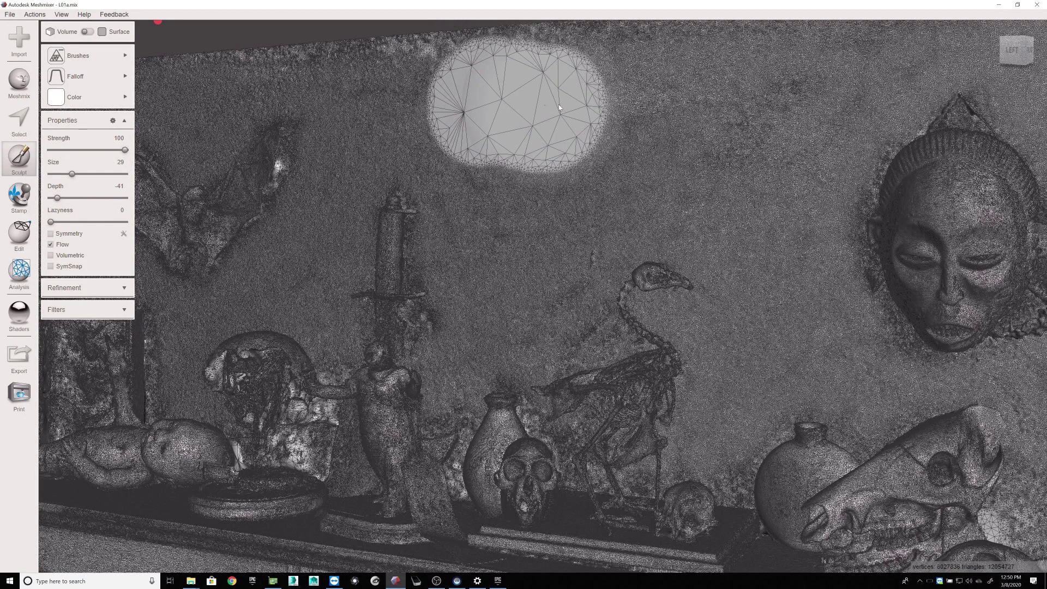
mouse_move(570, 102)
left_mouse_down()
mouse_move(810, 103)
mouse_move(778, 221)
mouse_move(765, 339)
mouse_move(739, 360)
mouse_move(723, 228)
mouse_move(699, 204)
mouse_move(646, 215)
mouse_move(504, 213)
left_mouse_up()
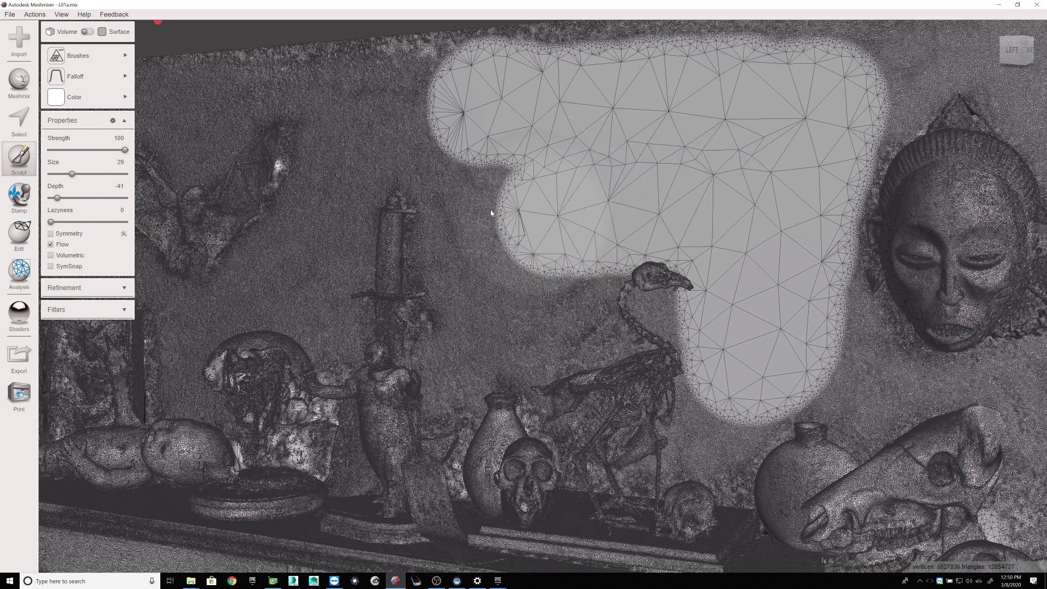
left_click_drag(490, 209, 458, 201)
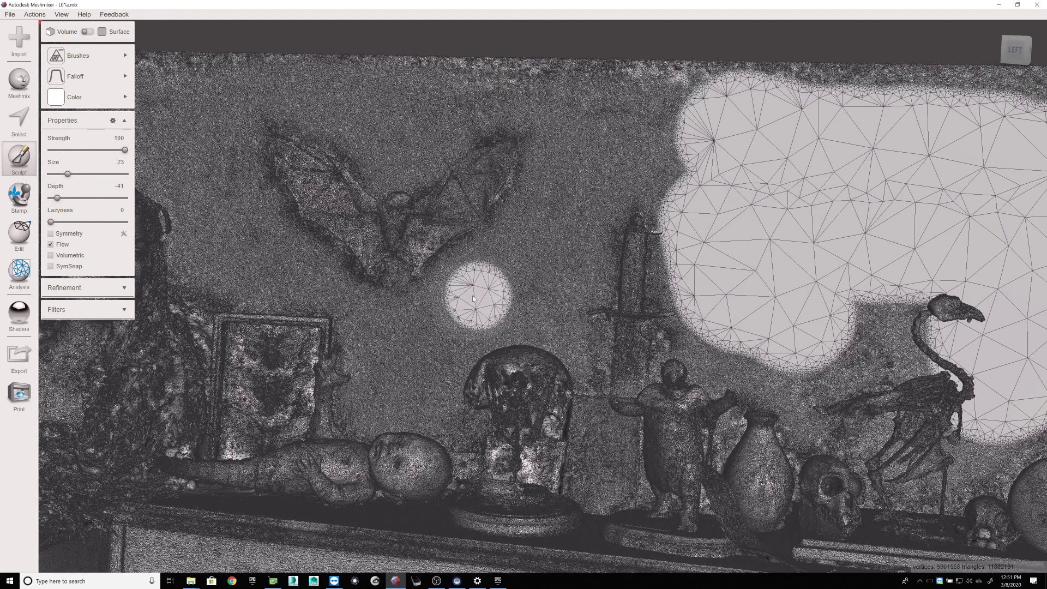
left_click_drag(473, 298, 523, 235)
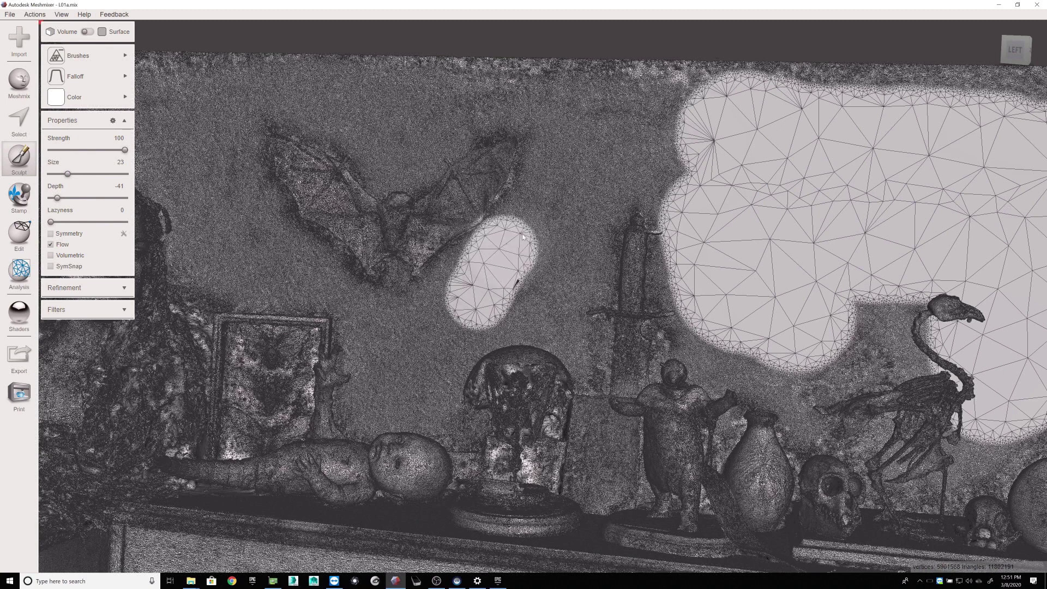
key("ctrl+z")
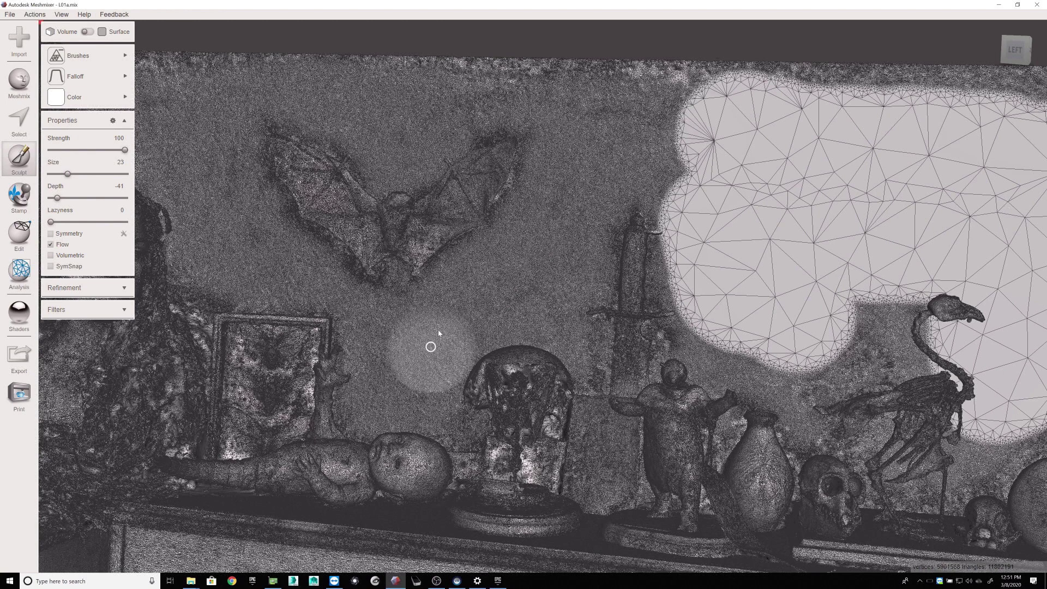
mouse_move(443, 328)
left_mouse_down()
mouse_move(441, 309)
mouse_move(522, 257)
left_mouse_up()
mouse_move(437, 332)
left_mouse_down()
mouse_move(448, 299)
mouse_move(438, 311)
mouse_move(524, 244)
mouse_move(589, 123)
mouse_move(648, 112)
mouse_move(675, 121)
mouse_move(672, 156)
mouse_move(596, 193)
left_mouse_up()
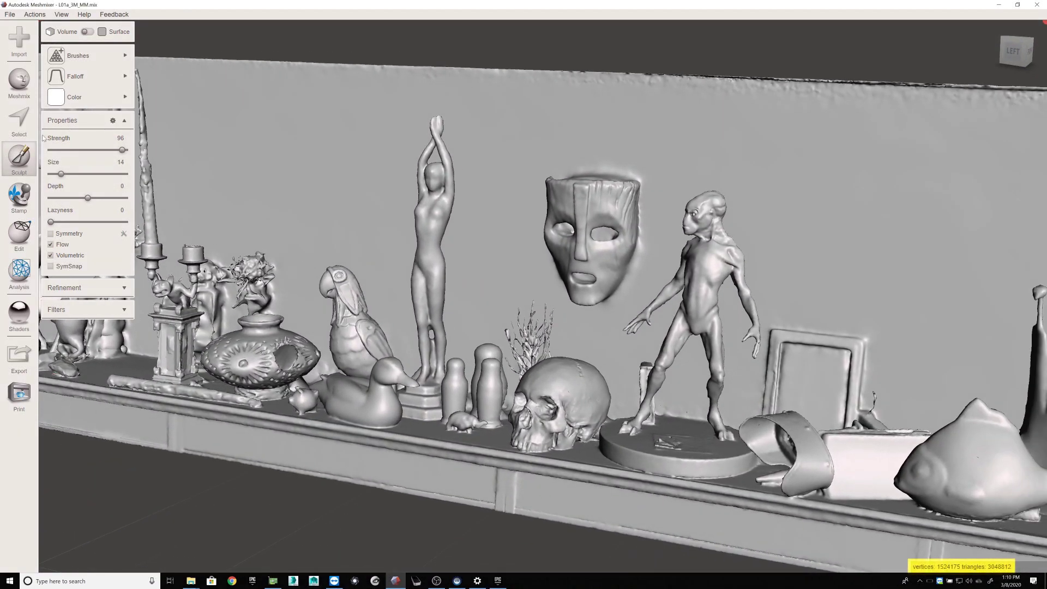
- Export the decimated shelf mesh to L_01a as the OBJ file L01a_3M_MM
left_click(9, 15)
left_click(19, 142)
type("L0")
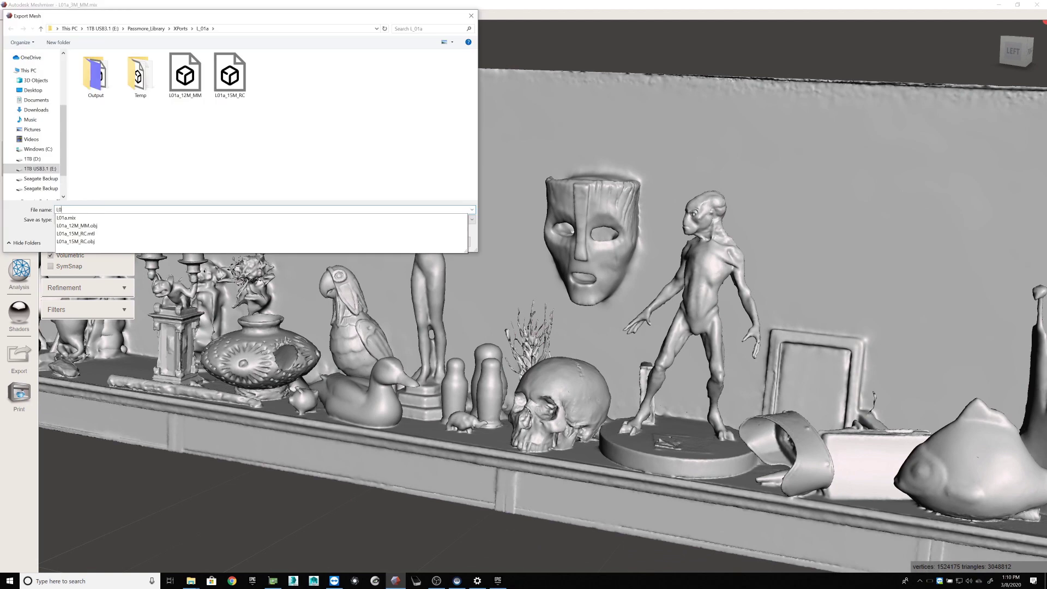
type("1a_")
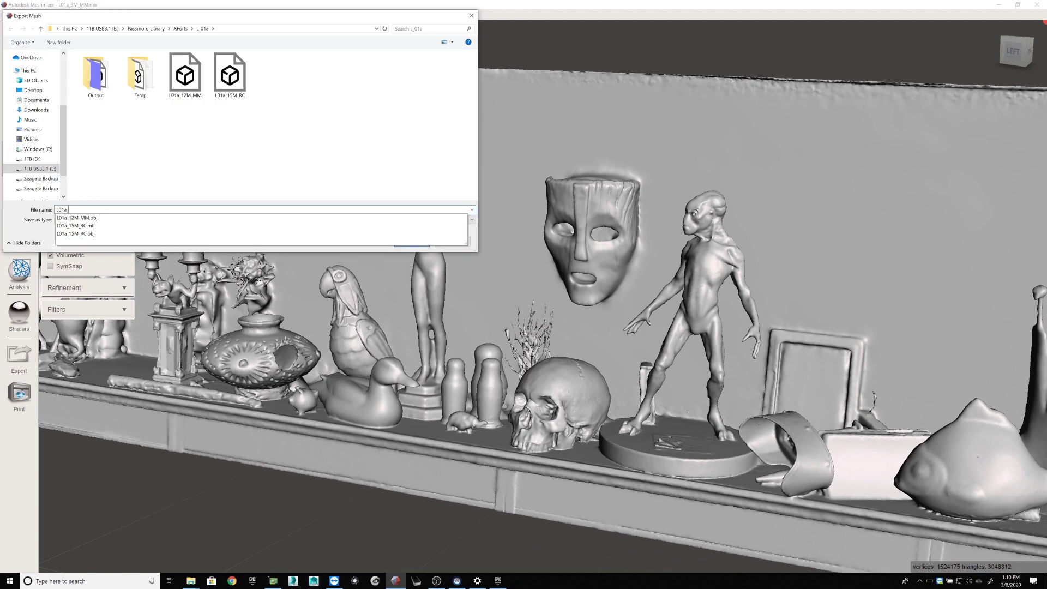
type("3M_MM")
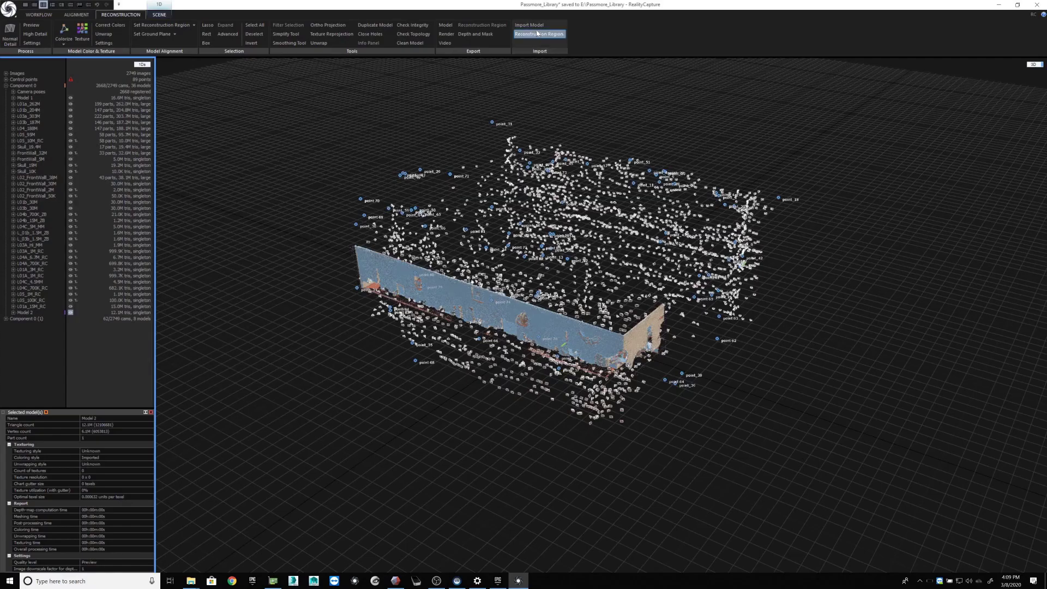
left_click(529, 25)
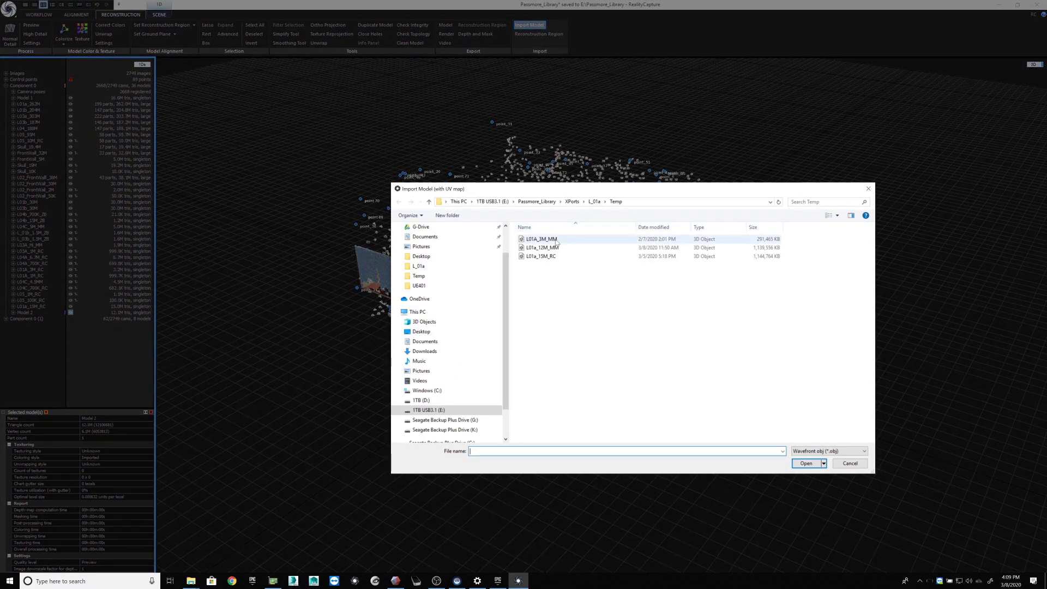
- Import L01A_3M_MM from Temp, name the model L01a_3M_MM, and select L01a_12M_MM
left_click(542, 237)
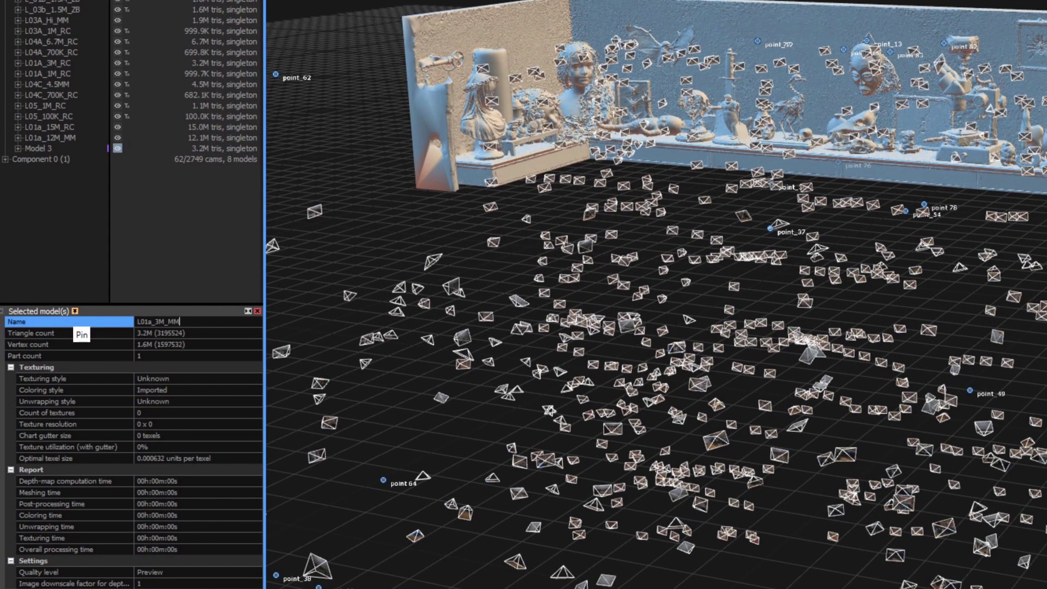
key("Return")
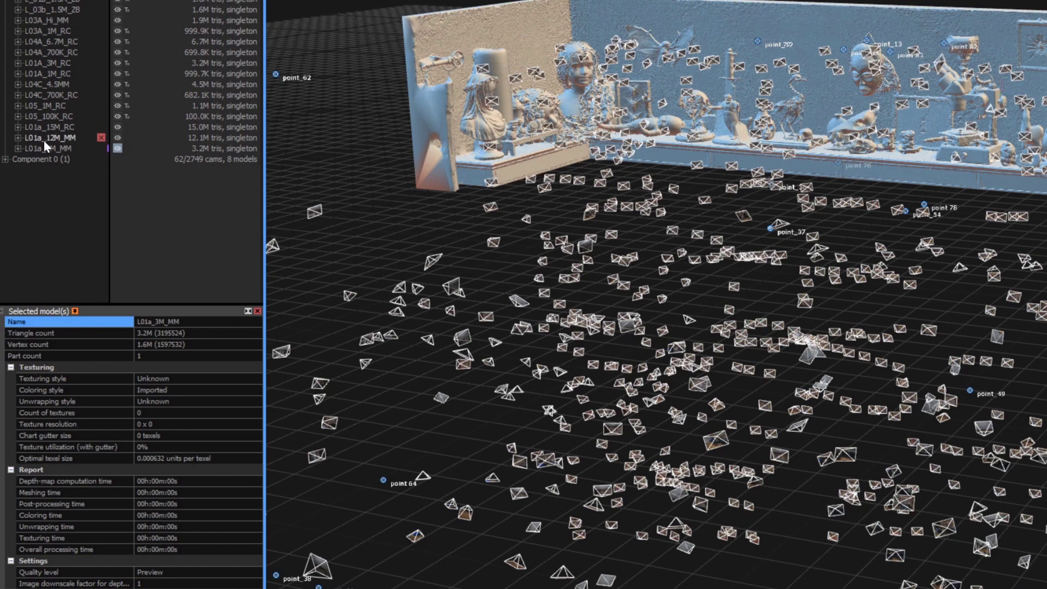
left_click(48, 138)
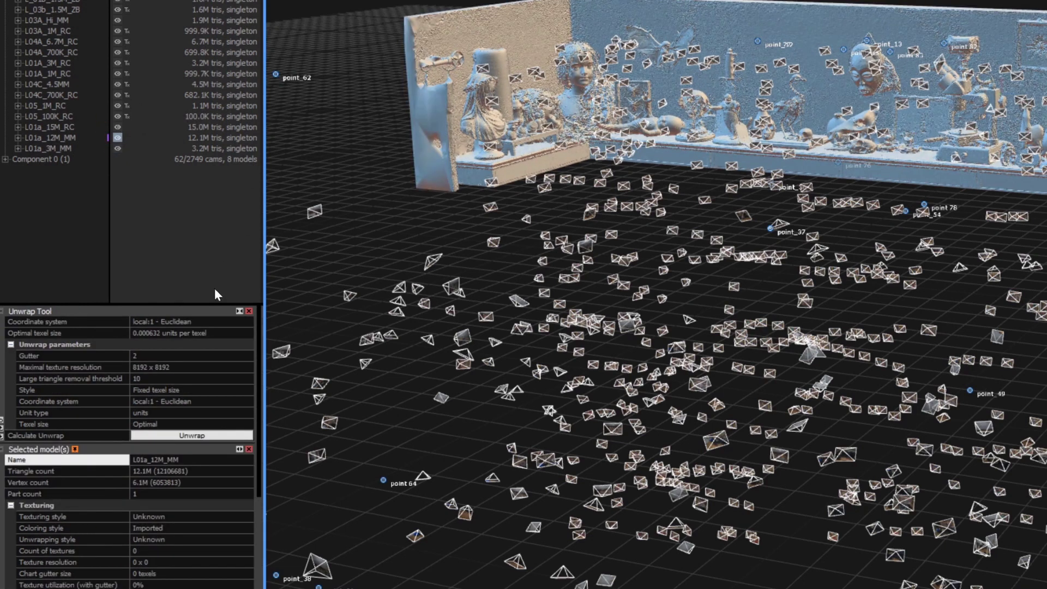
- Unwrap L01a_12M_MM using the Fixed texel size style
left_click(180, 390)
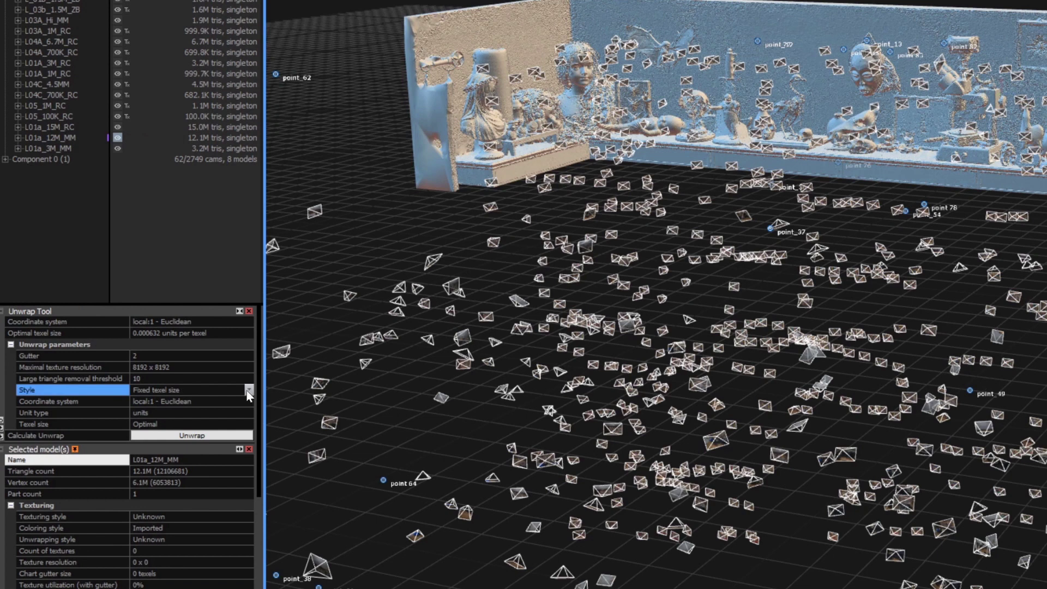
left_click(249, 391)
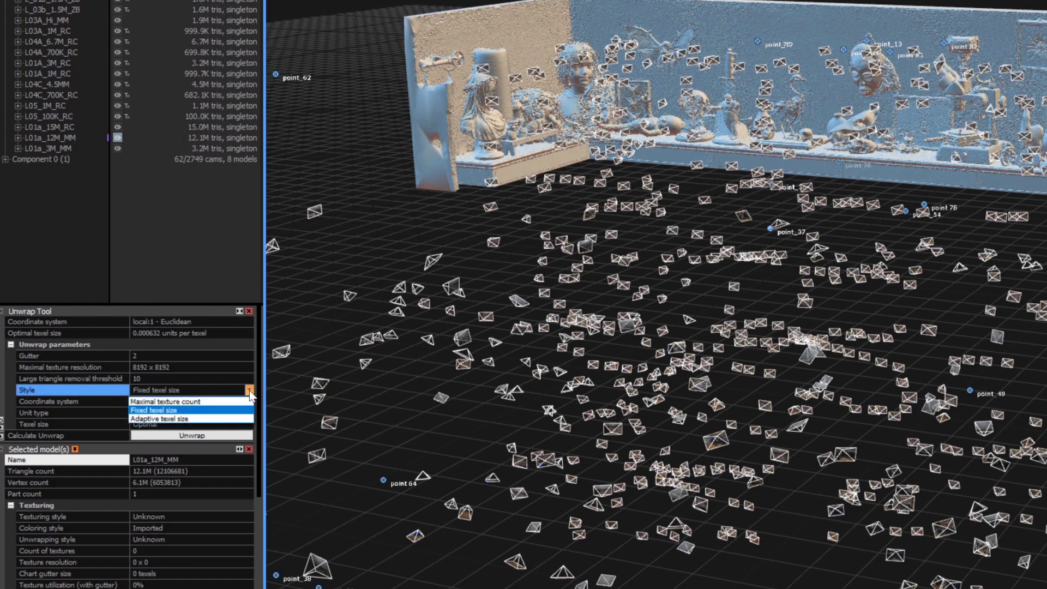
left_click(187, 413)
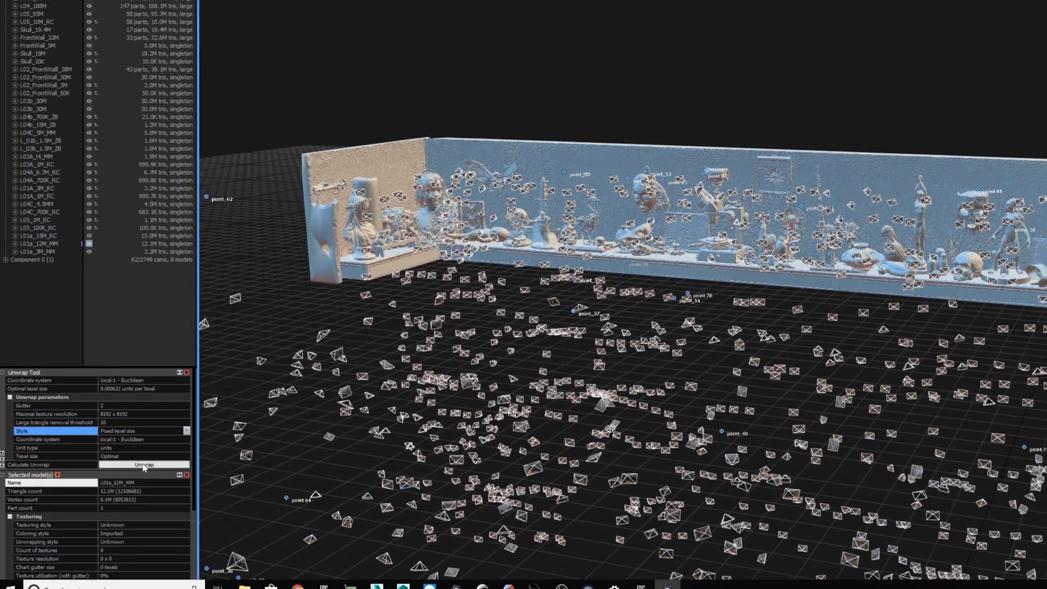
left_click(145, 465)
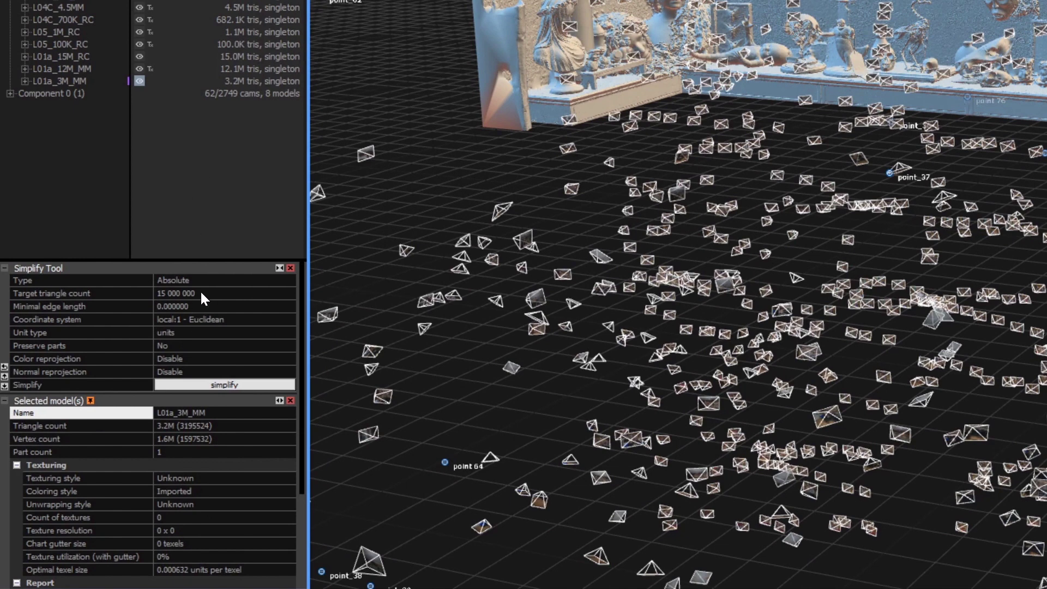
- Simplify L01a_3M_MM to a 1000000-triangle target and name the result L01a_1M_RC
left_click(200, 292)
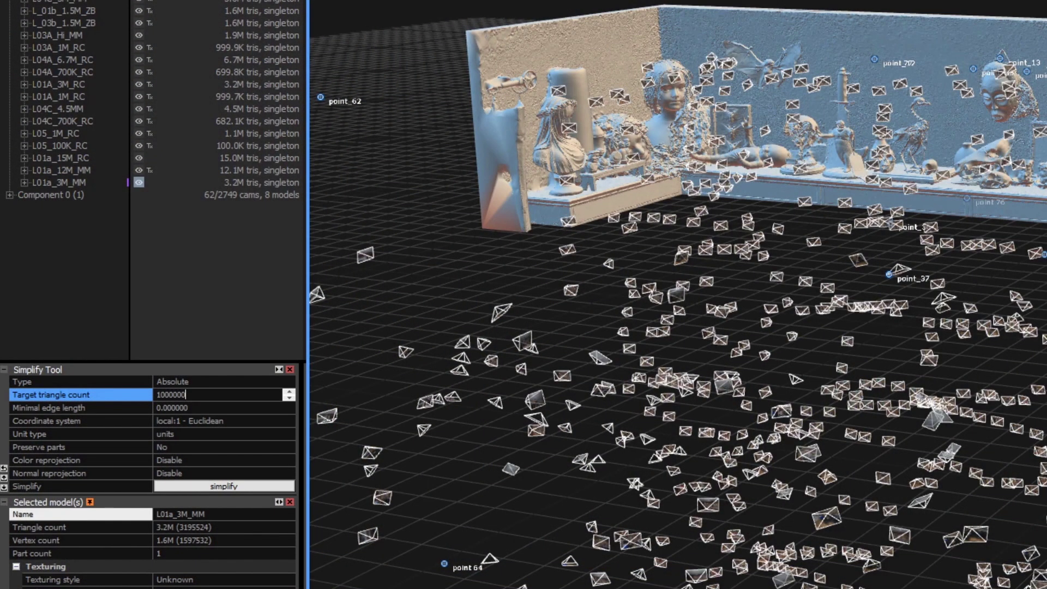
key("Return")
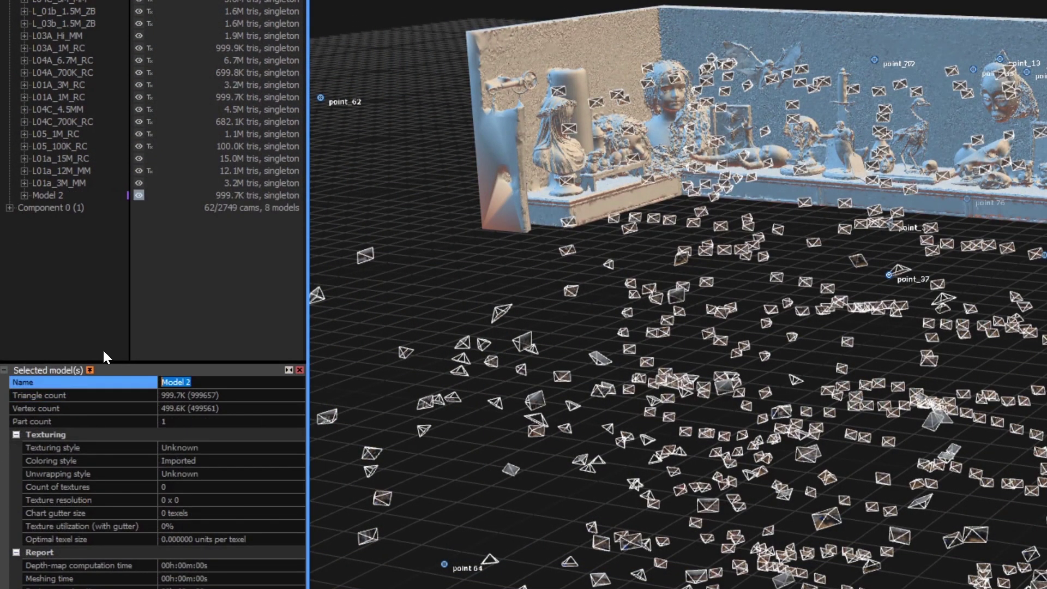
type("L")
key("Return")
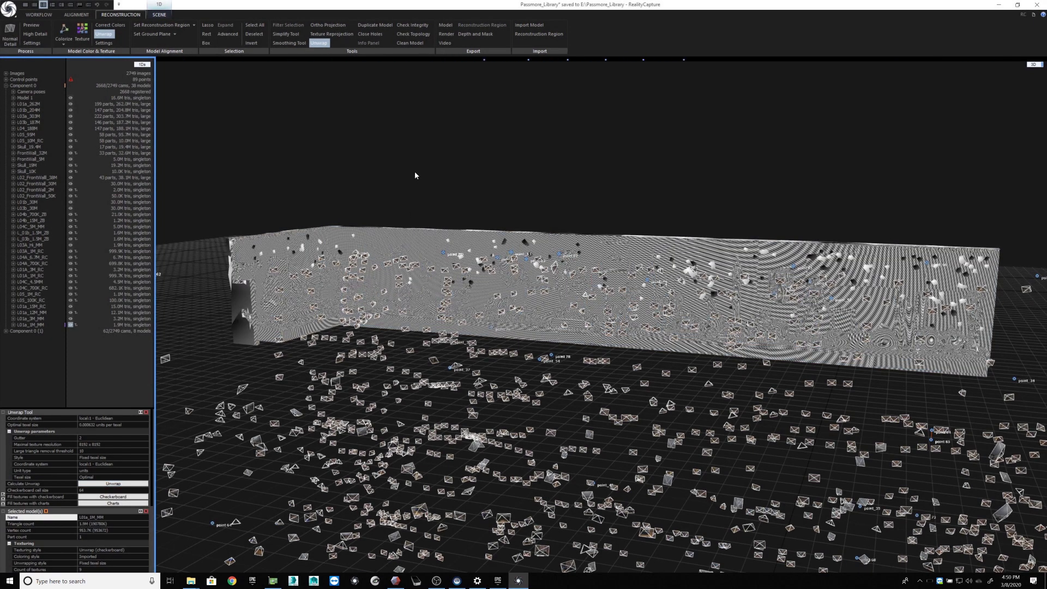
- Disable Alignment Cameras in the scene, edit the large triangle removal threshold, and unwrap again
left_click(159, 15)
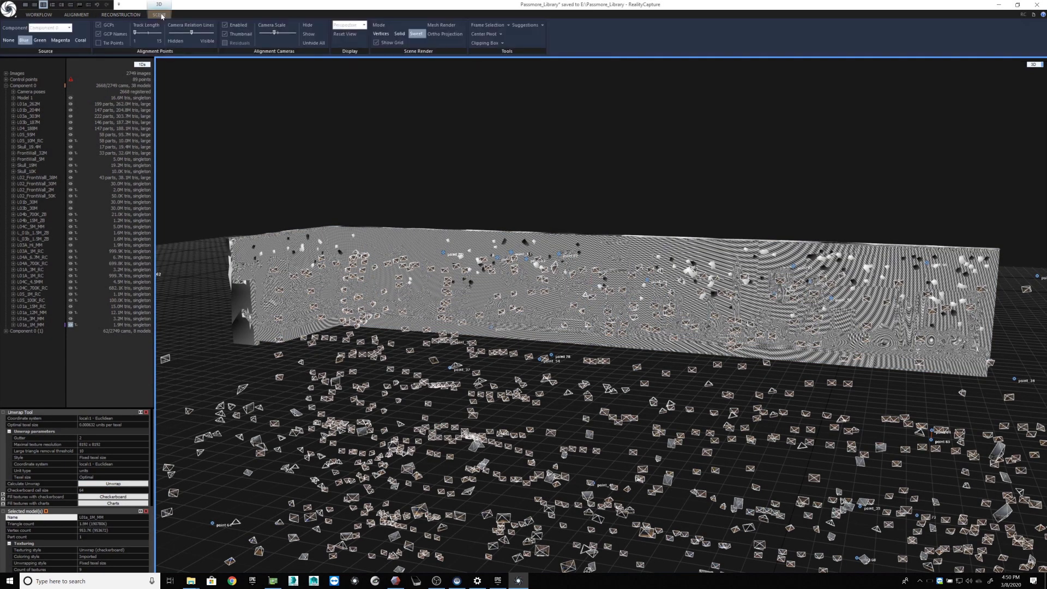
left_click(225, 24)
scroll(522, 257, "up", 2)
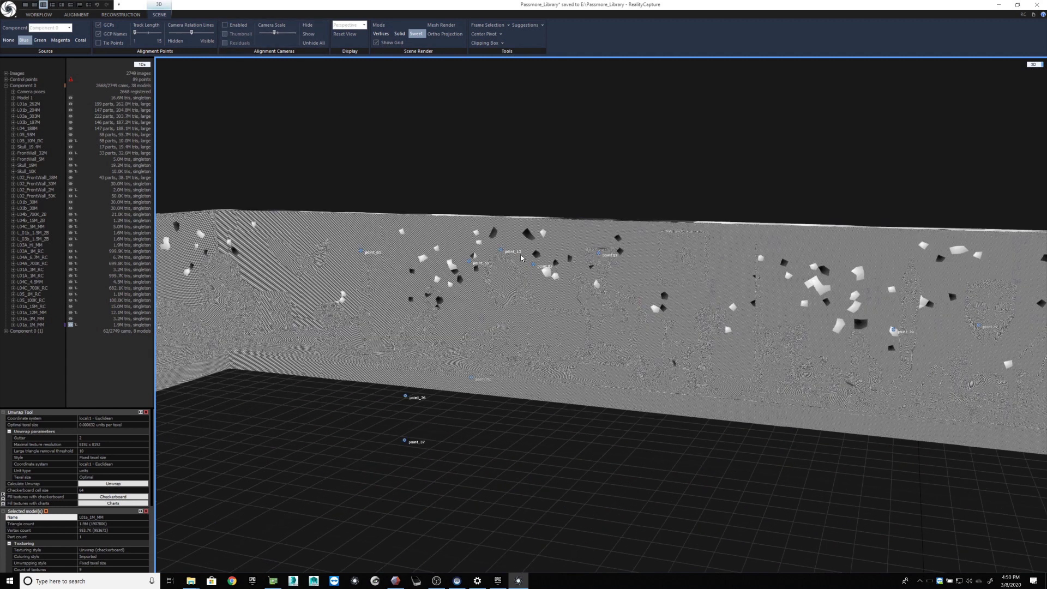
scroll(521, 258, "up", 2)
scroll(522, 257, "up", 2)
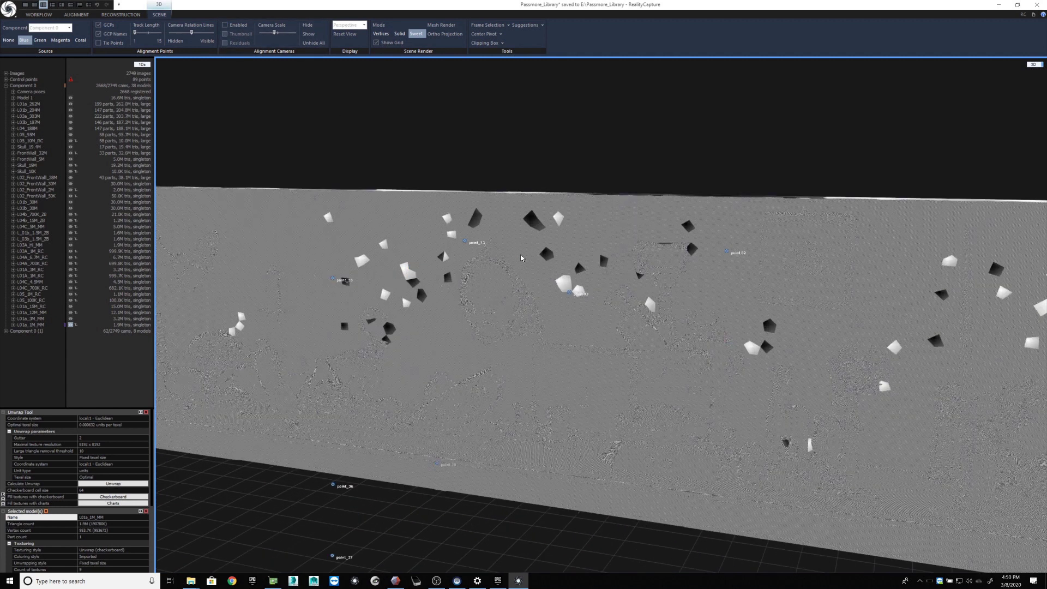
left_click(90, 452)
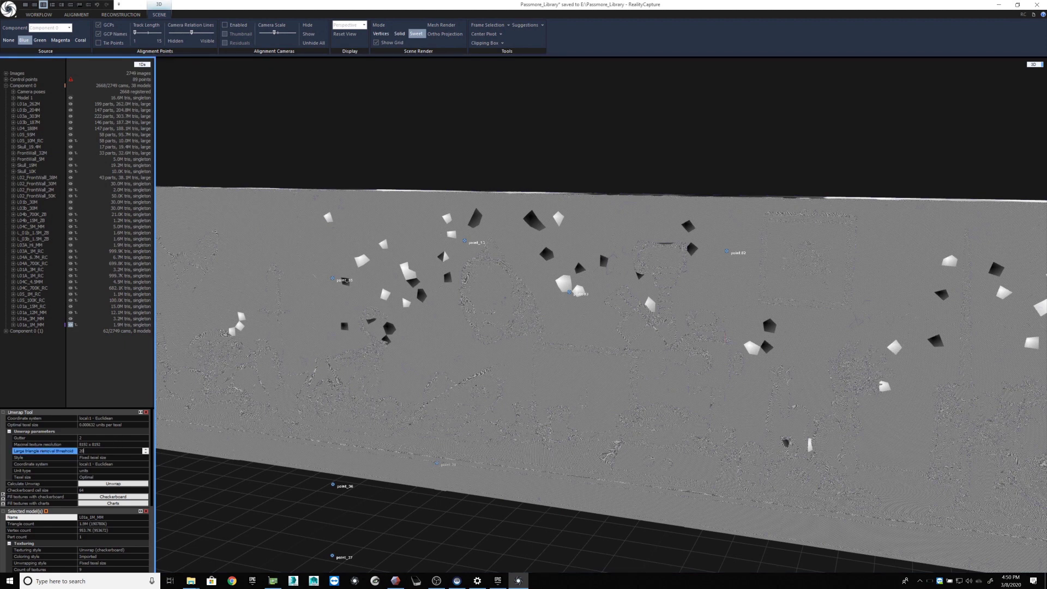
left_click(100, 485)
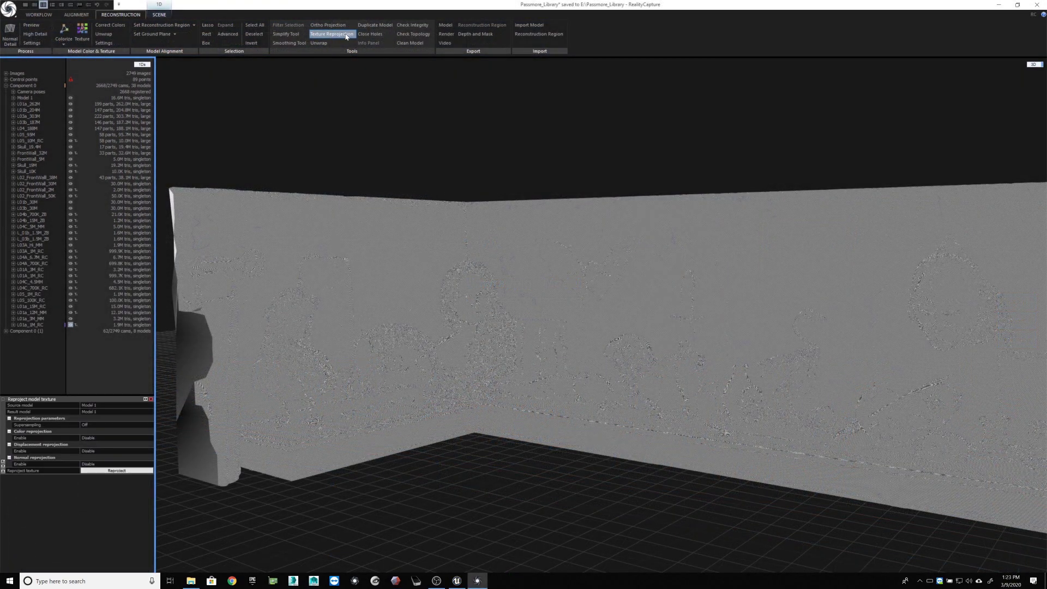
- Set texture reprojection with L01a_12M_MM as source and L01a_1M_RC as result
left_click(345, 36)
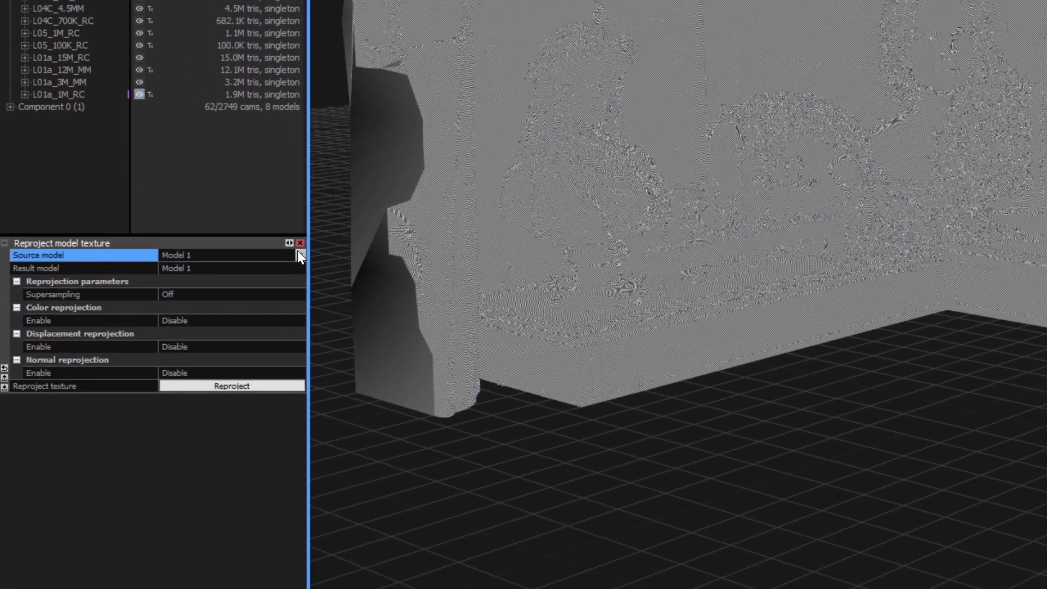
left_click(300, 253)
scroll(295, 394, "down", 3)
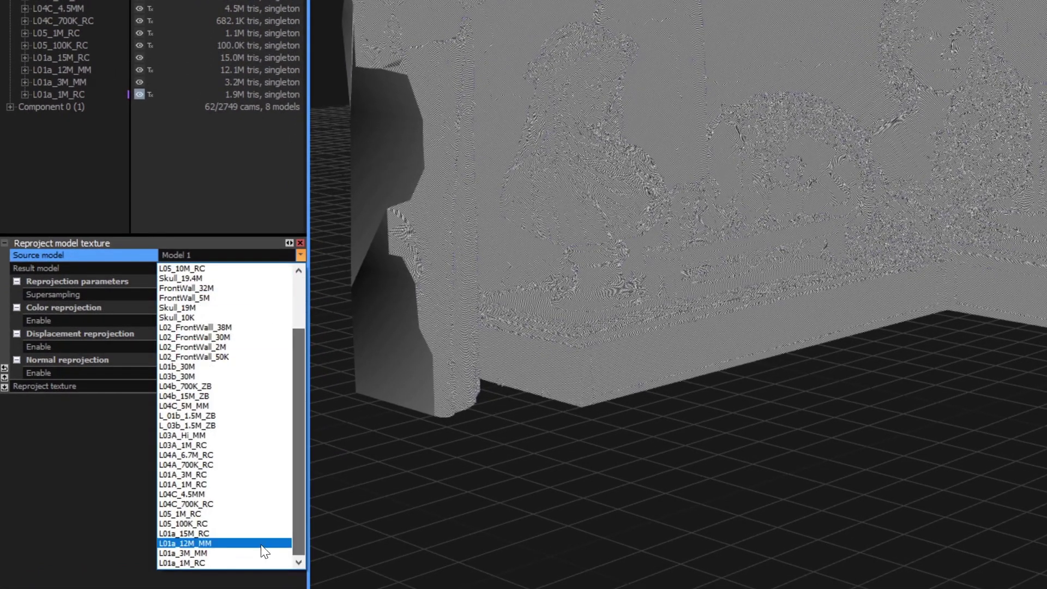
left_click(177, 540)
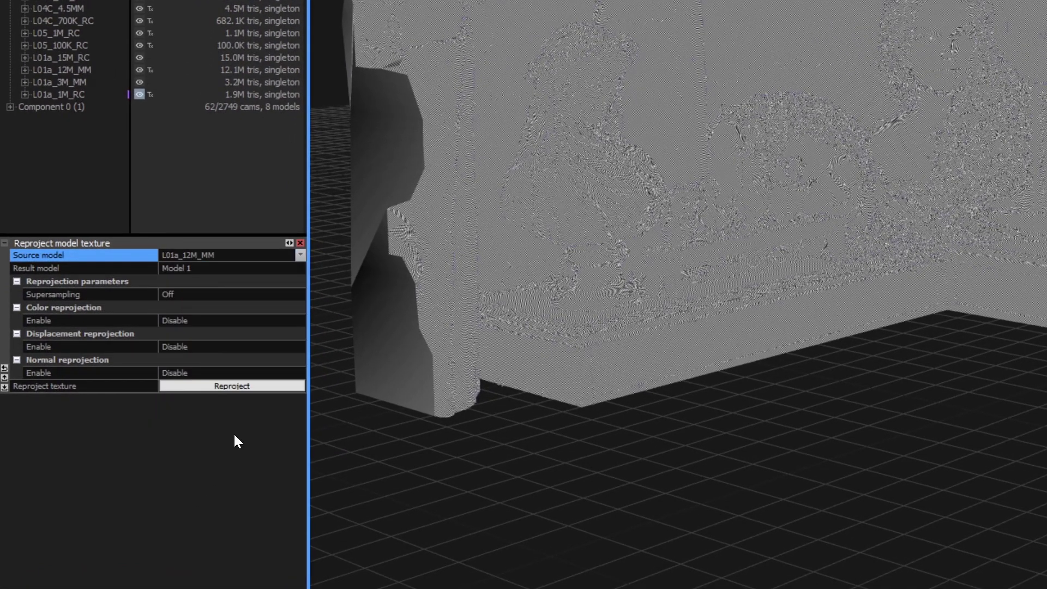
left_click(286, 269)
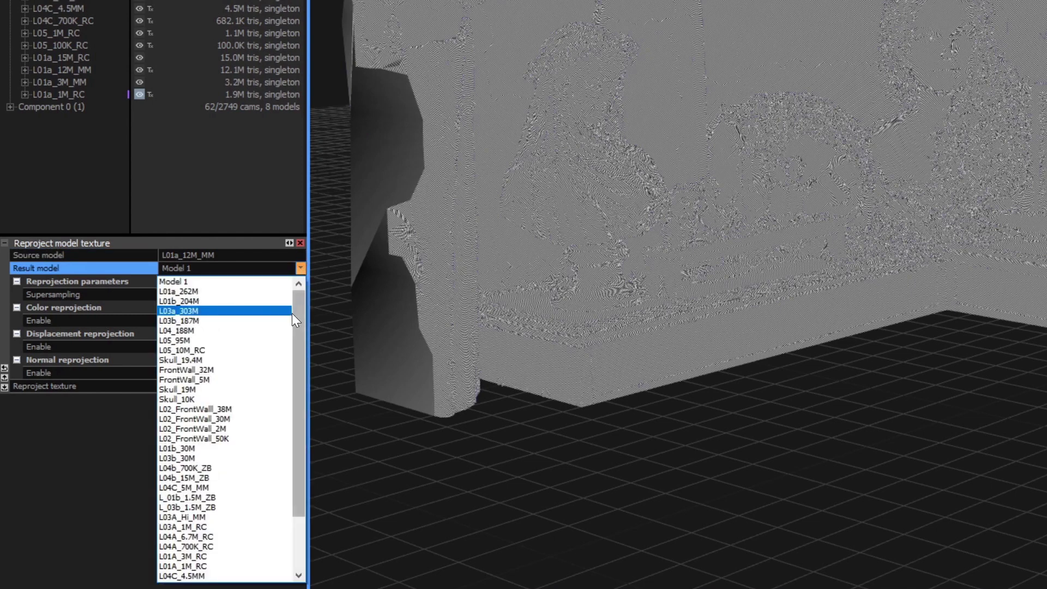
left_click_drag(292, 314, 292, 434)
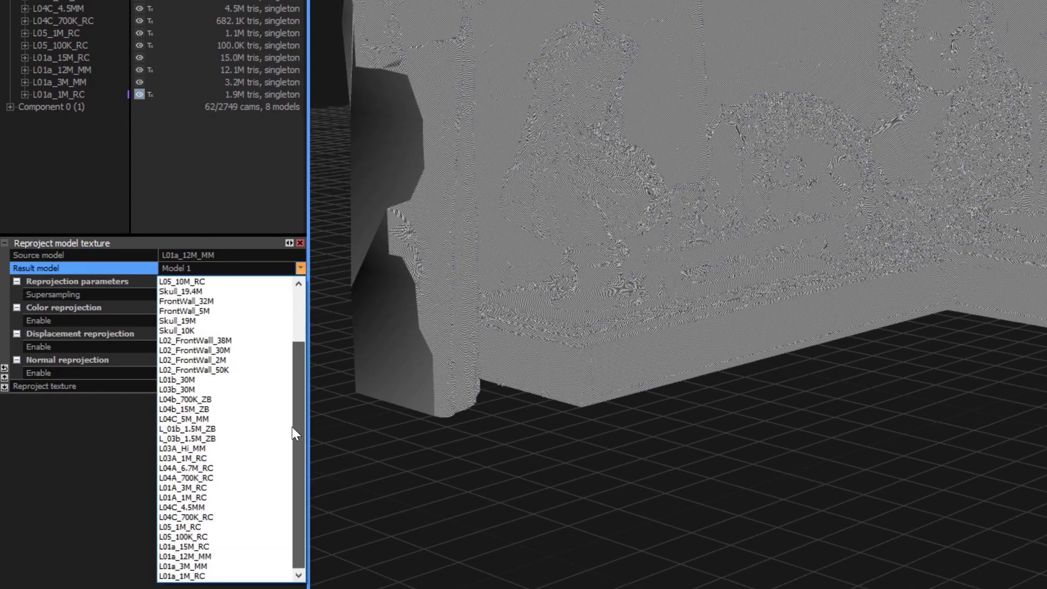
left_click(175, 575)
- Enable both colour and normal reprojection
left_click(218, 322)
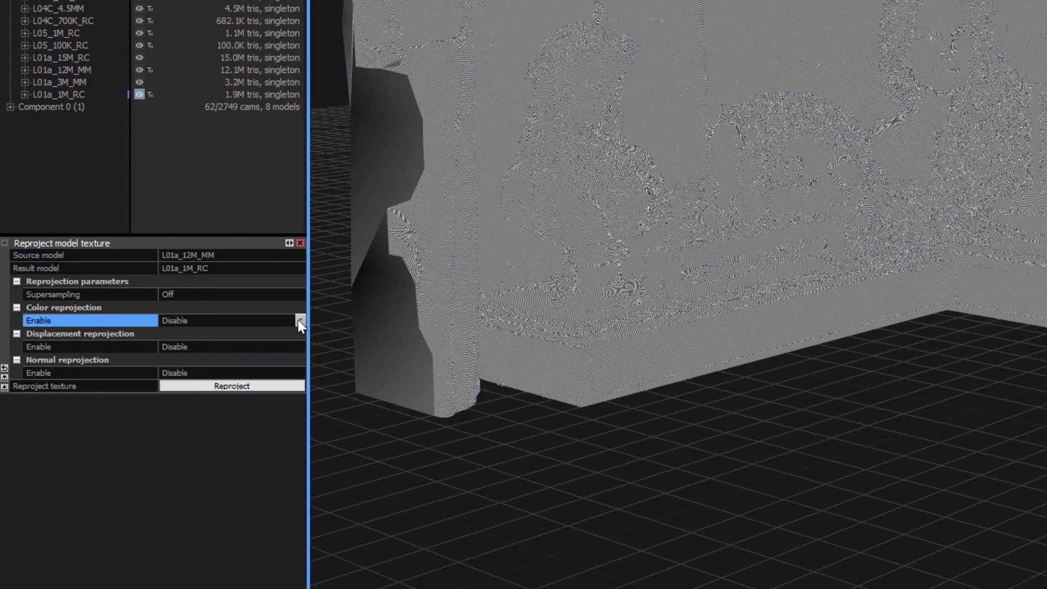
left_click(300, 320)
left_click(246, 338)
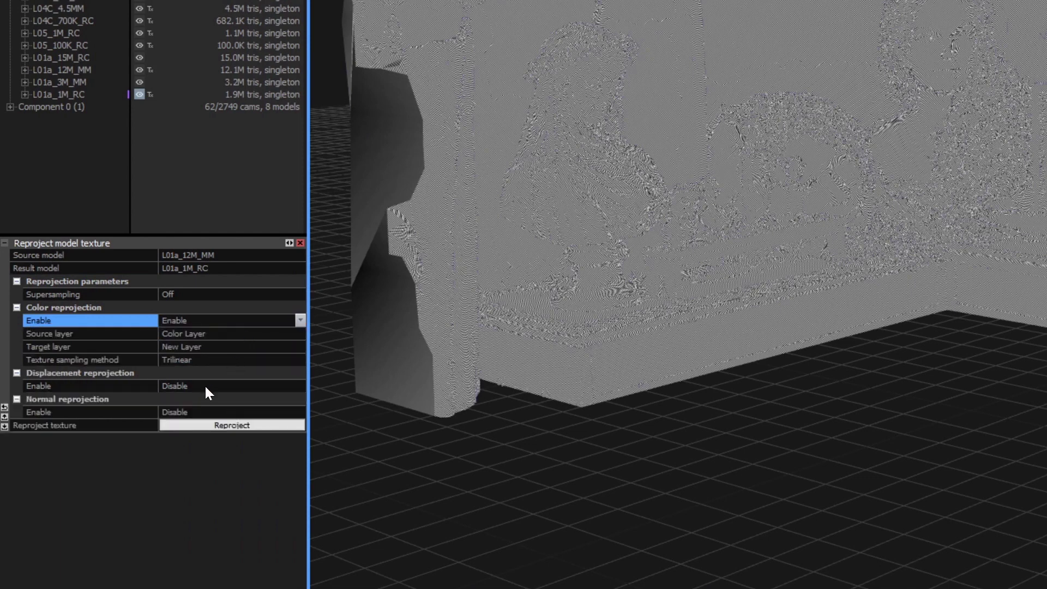
left_click(205, 412)
left_click(300, 413)
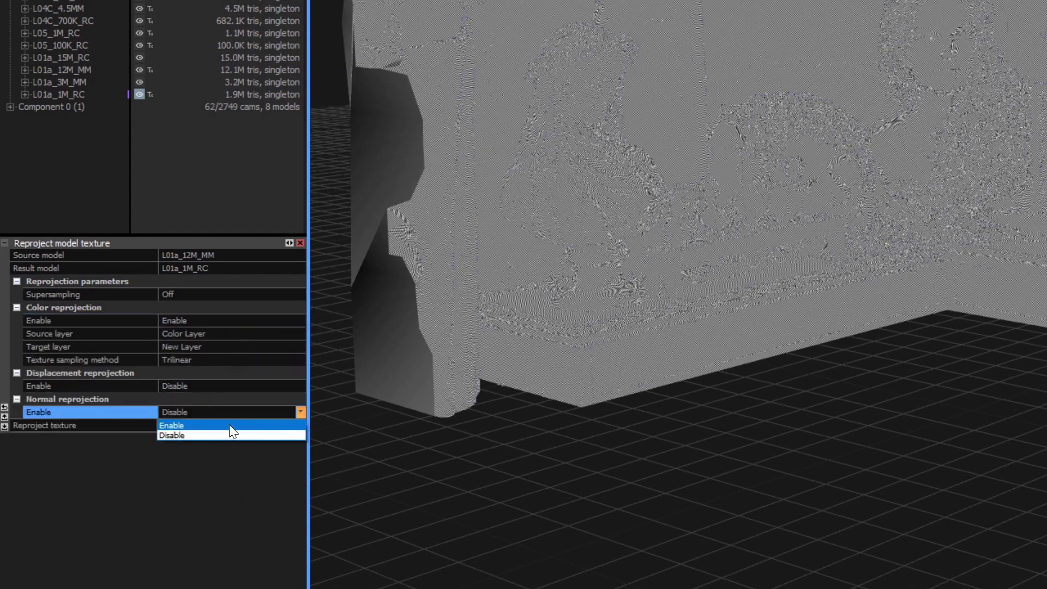